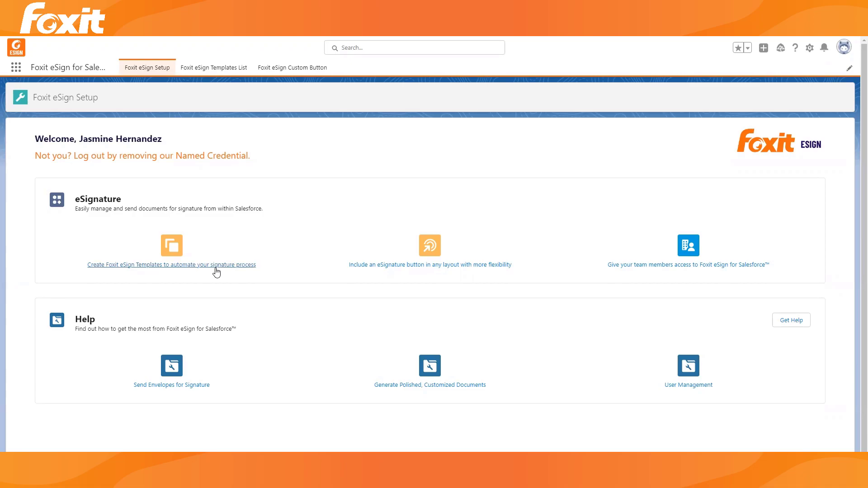
Start a new Salesforce template named "Foxit eSign Demo" with the description "SF Demo".
click(254, 267)
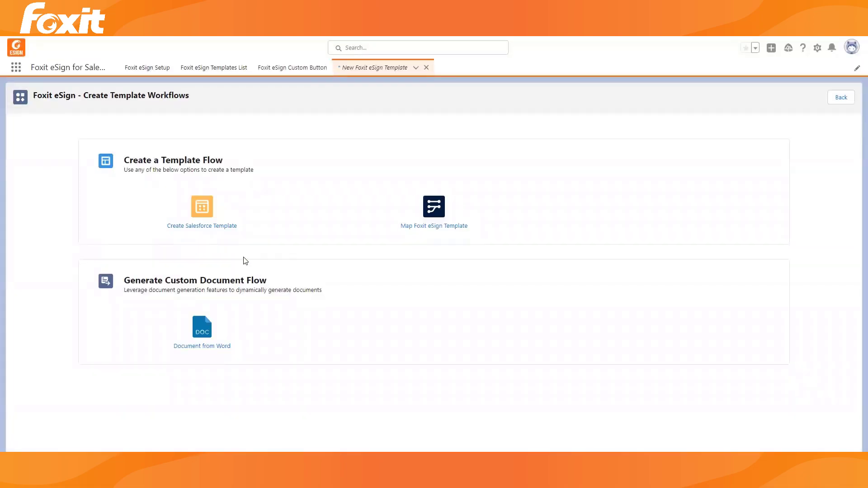
click(220, 227)
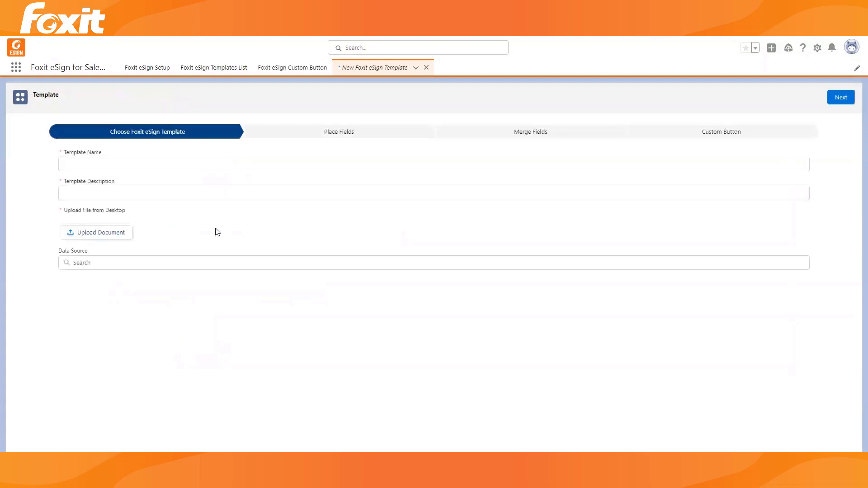
click(141, 168)
text(Fo)
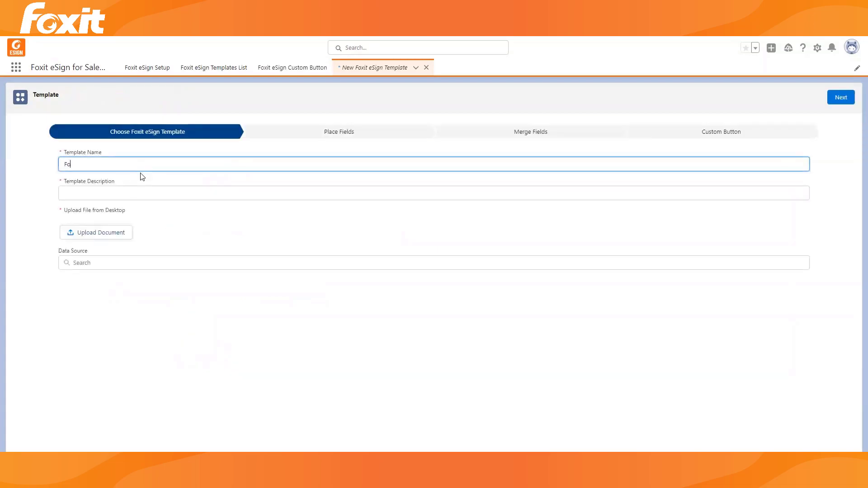
text(xit eSign Demo)
click(81, 192)
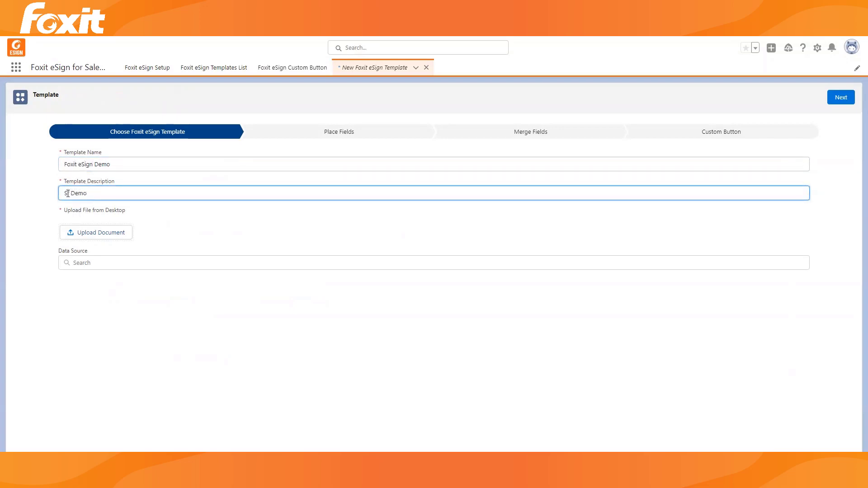
key(BackSpace)
text(F)
Upload Foxit Contract Template.pdf, set Opportunity as the template's data source, and continue to field placement.
click(95, 234)
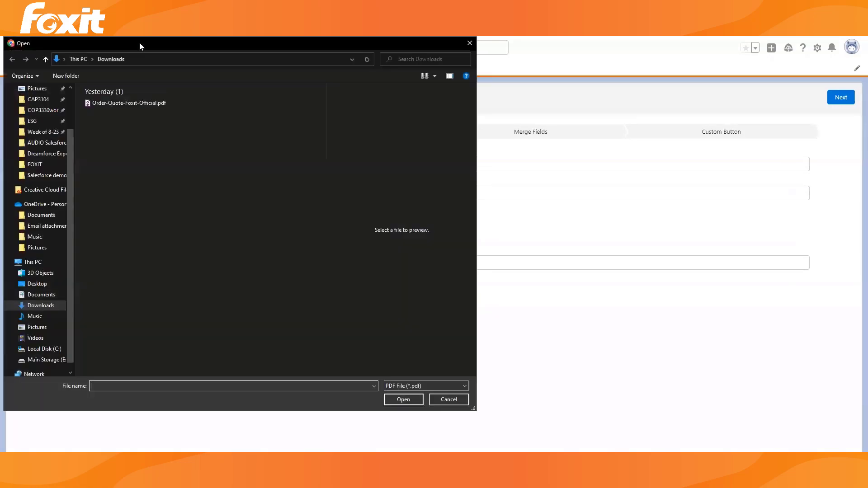
drag(139, 43, 0, 42)
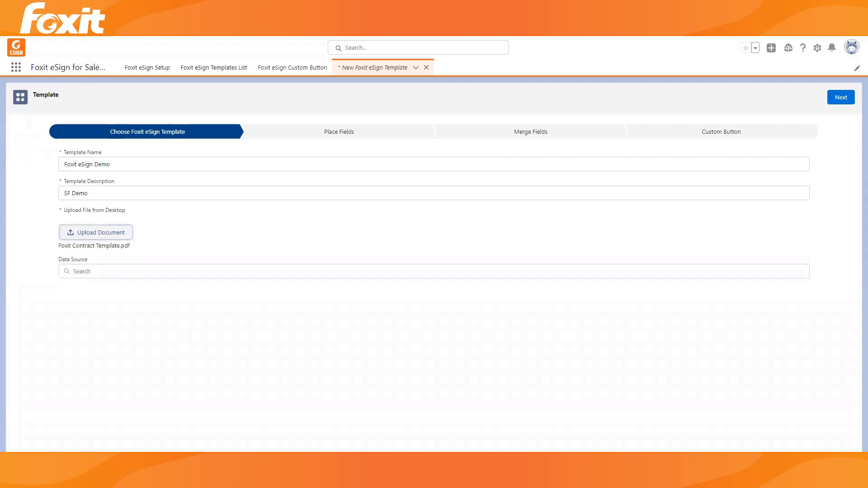
click(125, 274)
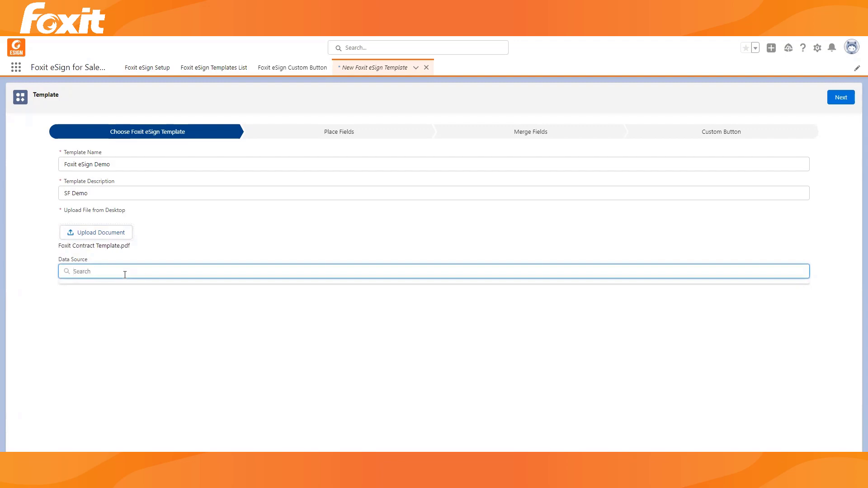
text(oppo)
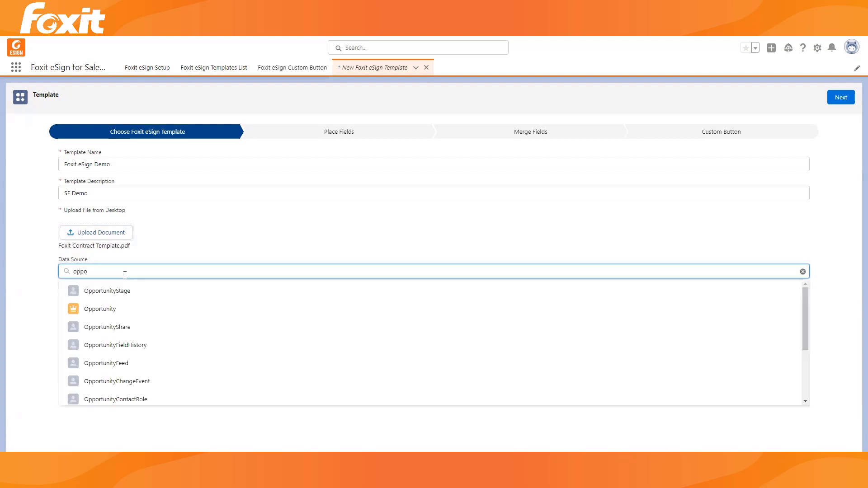
click(114, 309)
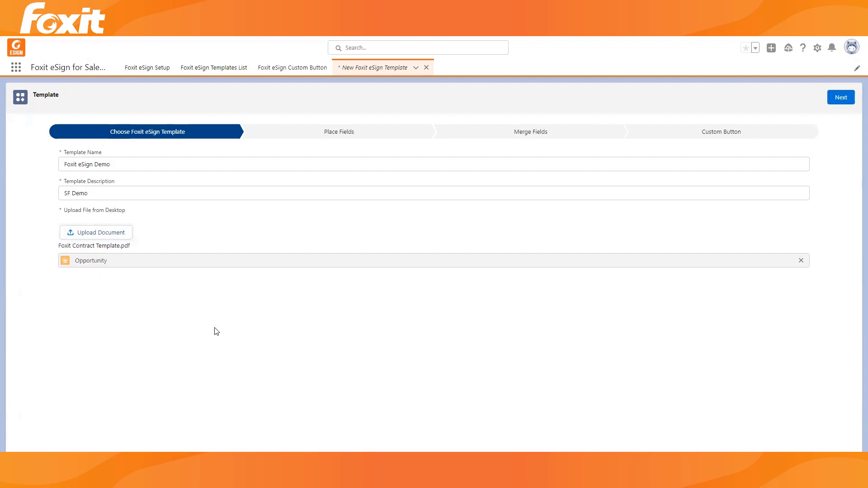
click(840, 97)
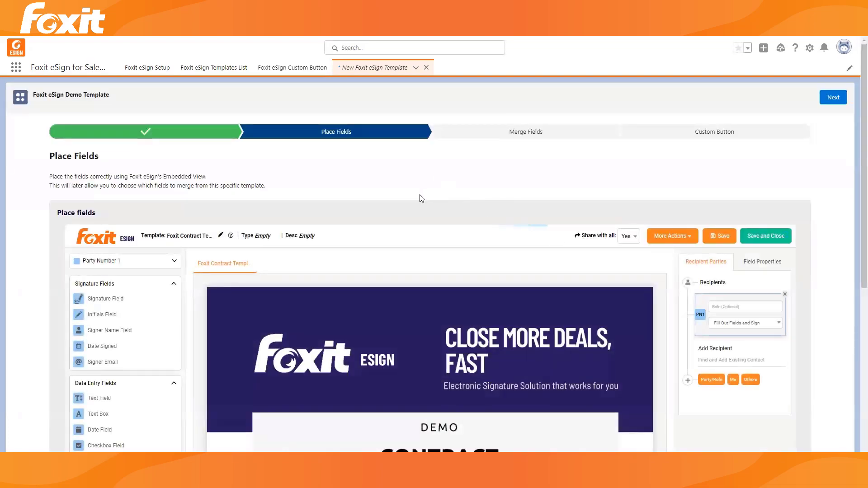
Place a Signature Field above SIGNATURE, a Signer Name Field above FULL NAME, and a Date Signed field above DATE SIGNED on the contract.
scroll(394, 186, down, 3)
mouse_move(107, 166)
mouse_down()
mouse_move(384, 300)
mouse_move(330, 330)
mouse_move(370, 305)
mouse_up()
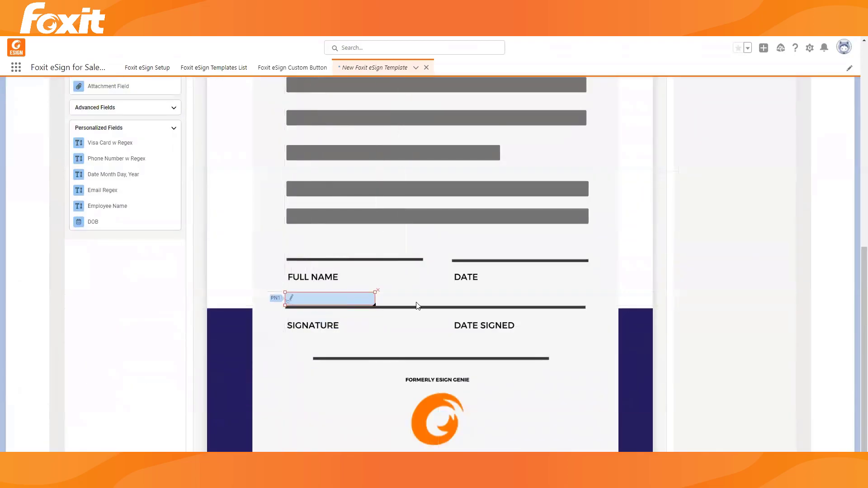
scroll(407, 308, up, 5)
drag(109, 155, 378, 392)
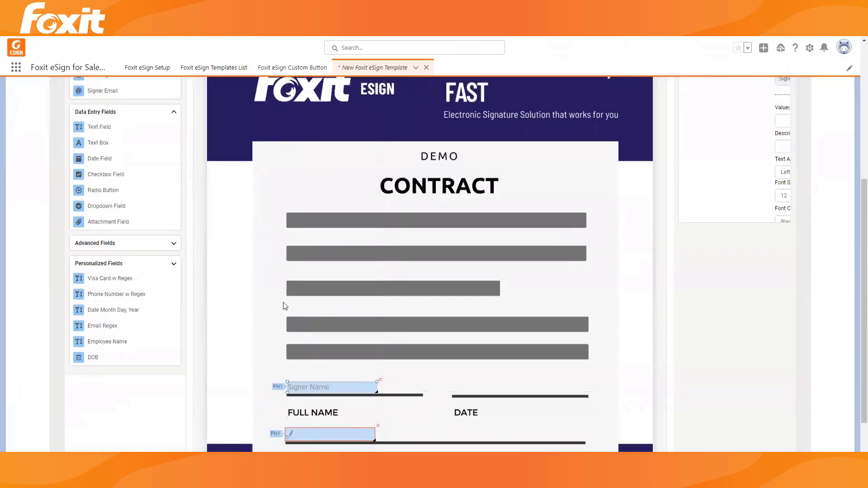
scroll(290, 316, up, 3)
drag(101, 184, 491, 439)
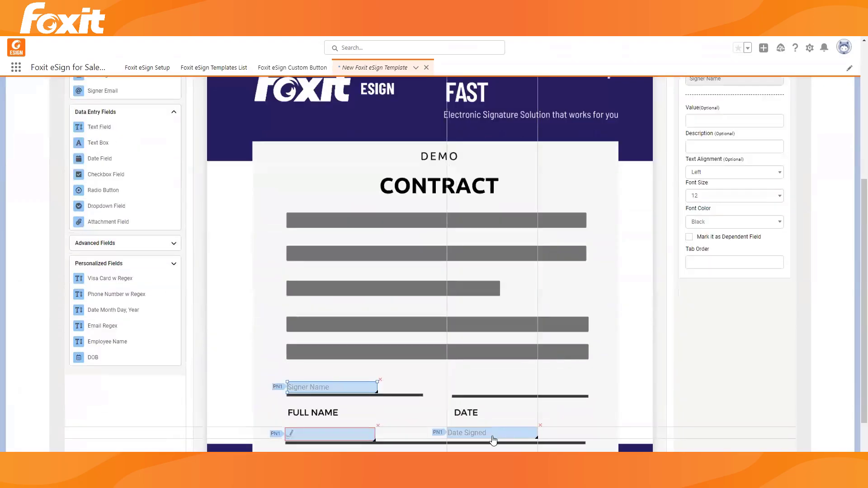
Add a Text Field just above the contract's DATE line and name it "Account Name".
scroll(328, 316, up, 3)
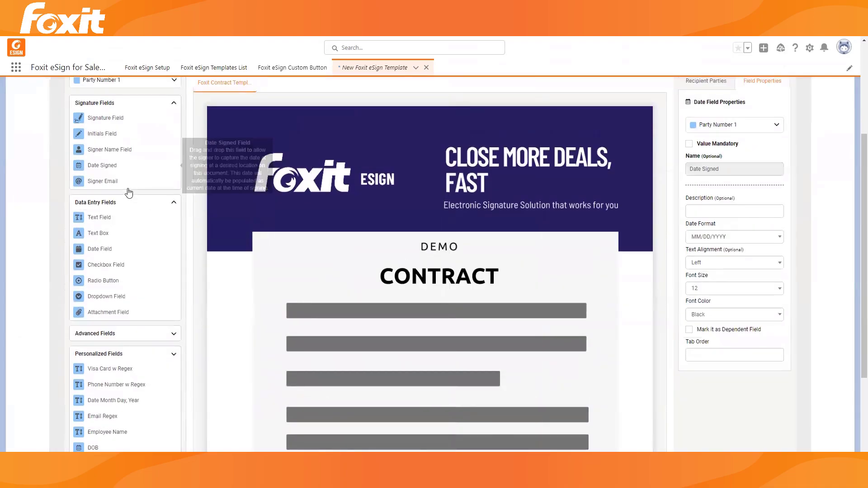
drag(121, 219, 487, 374)
scroll(498, 407, up, 1)
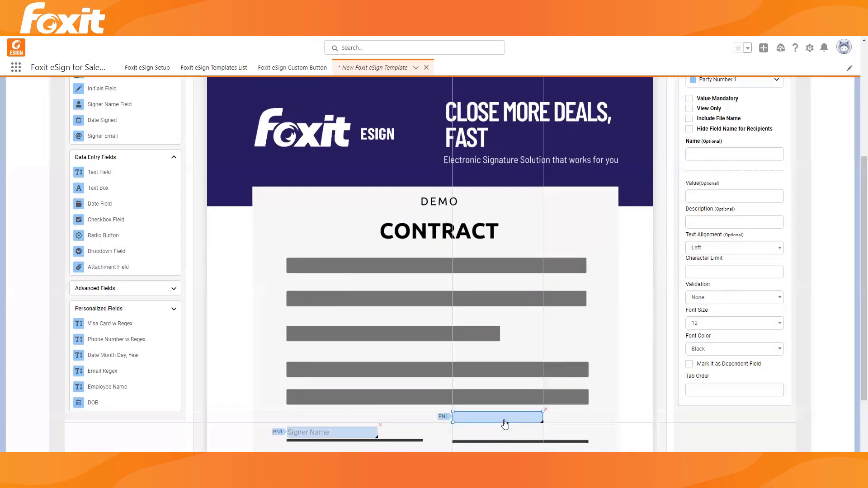
click(733, 168)
text(Account Name)
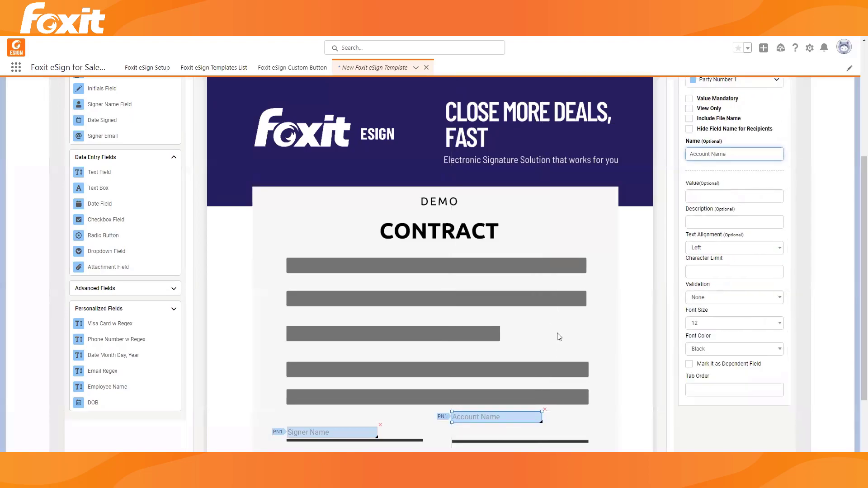
Duplicate the Account Name field, place the copy directly beneath it on the DATE line, and name it "Amount".
right_click(495, 414)
click(513, 431)
right_click(465, 428)
click(488, 442)
drag(487, 440, 479, 440)
triple_click(717, 154)
text(Name)
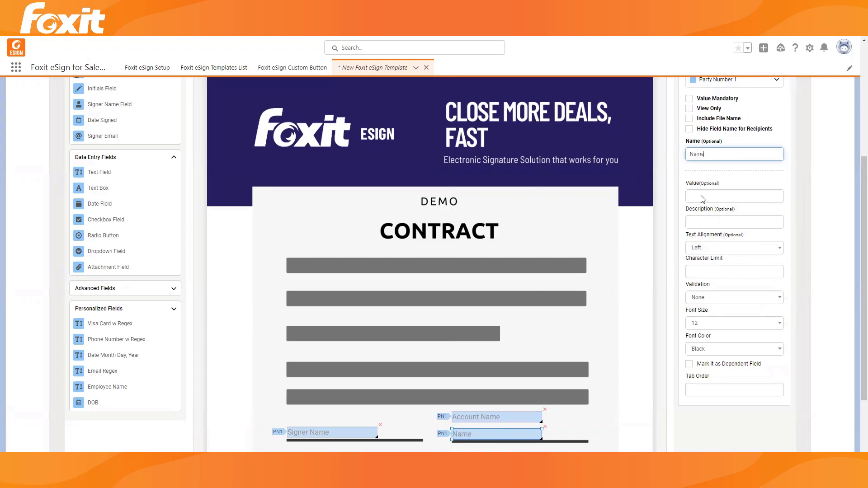
drag(709, 154, 674, 163)
text(Amount)
Save the contract with its placed fields and continue to the Merge Fields stage.
scroll(741, 235, up, 2)
scroll(742, 214, up, 2)
click(718, 191)
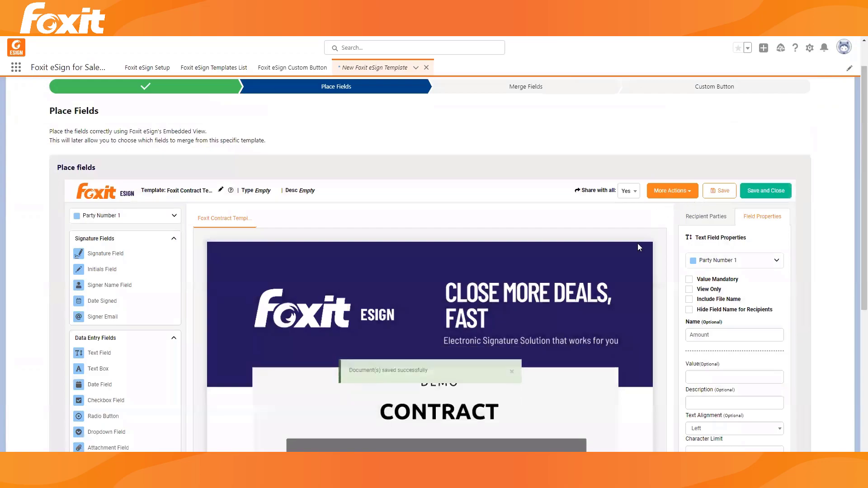
scroll(627, 332, up, 1)
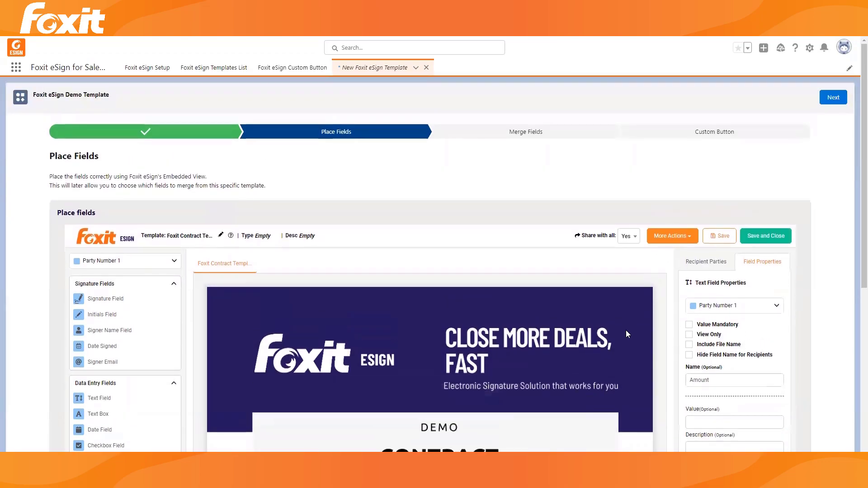
click(835, 98)
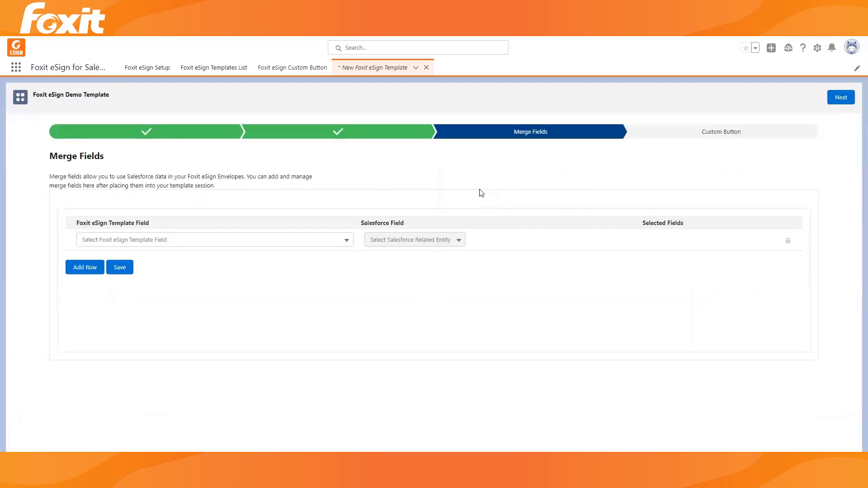
Map the Account Name template field to the Salesforce field Name.
click(290, 244)
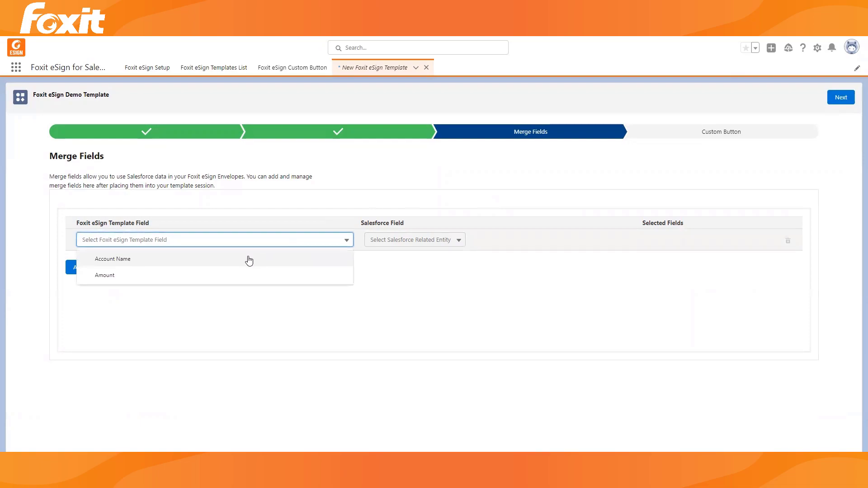
click(249, 261)
click(404, 240)
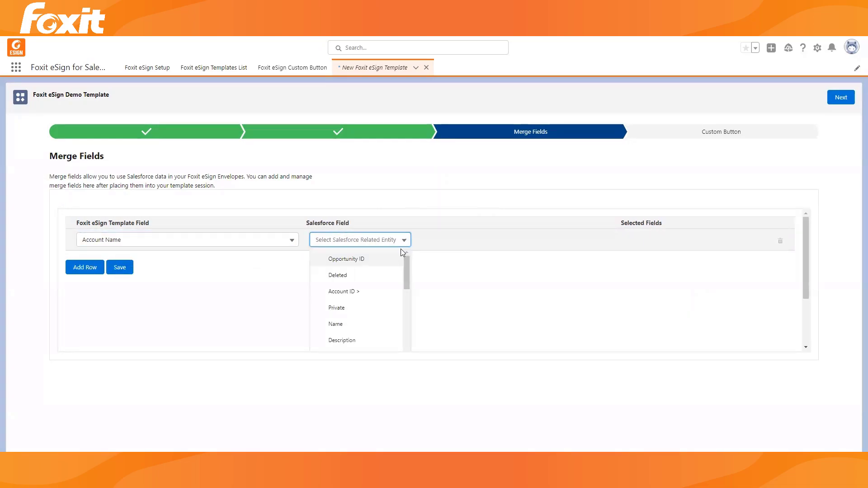
click(357, 329)
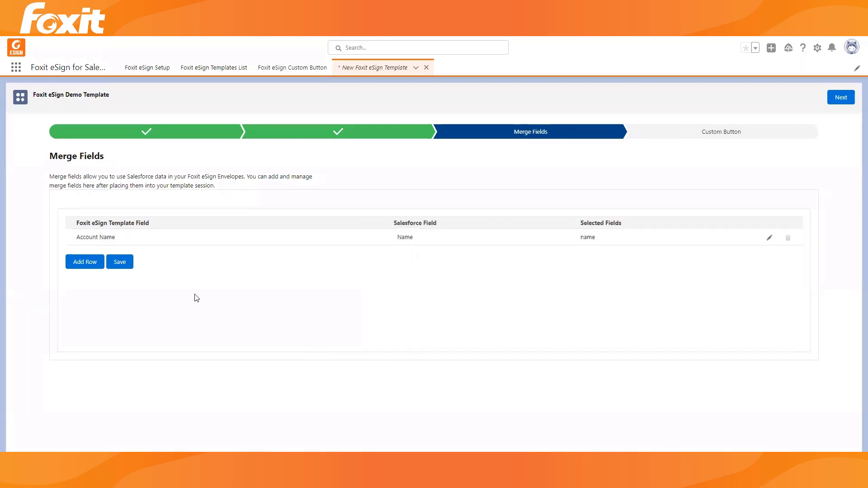
Add a second merge row mapping the Amount template field to the Salesforce field Amount, and save the mappings.
click(79, 264)
click(141, 256)
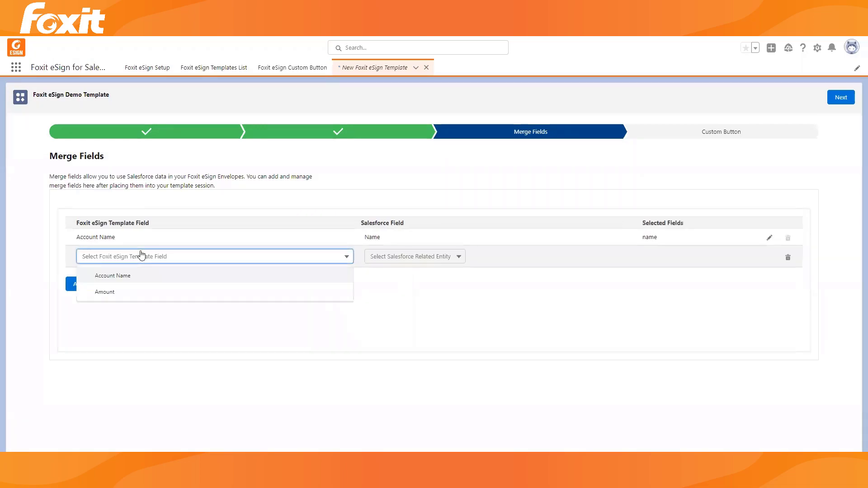
click(145, 292)
click(368, 258)
scroll(373, 315, down, 3)
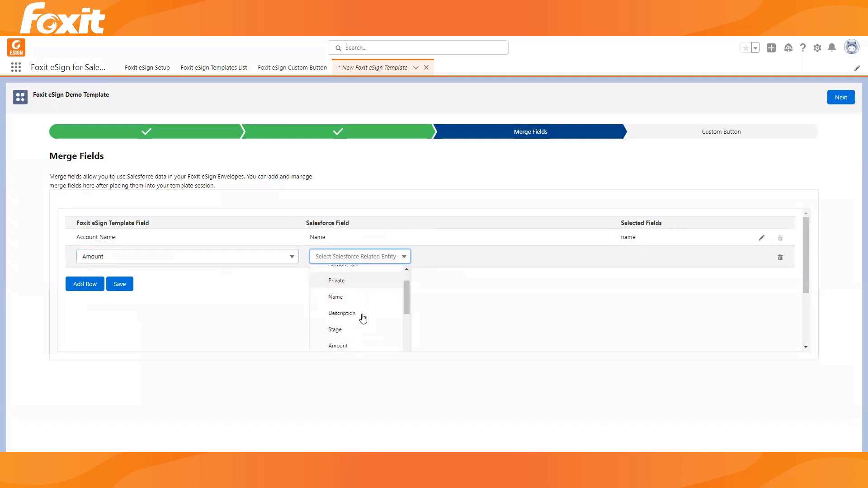
click(355, 345)
click(121, 279)
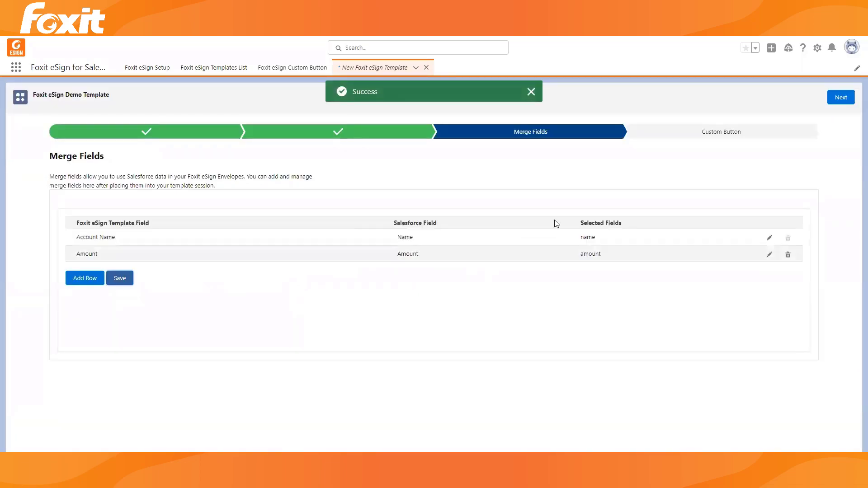
Add the custom button labelled "Send via Foxit eSign" to the Opportunity-Opportunity Layout, then save and close the template.
click(840, 101)
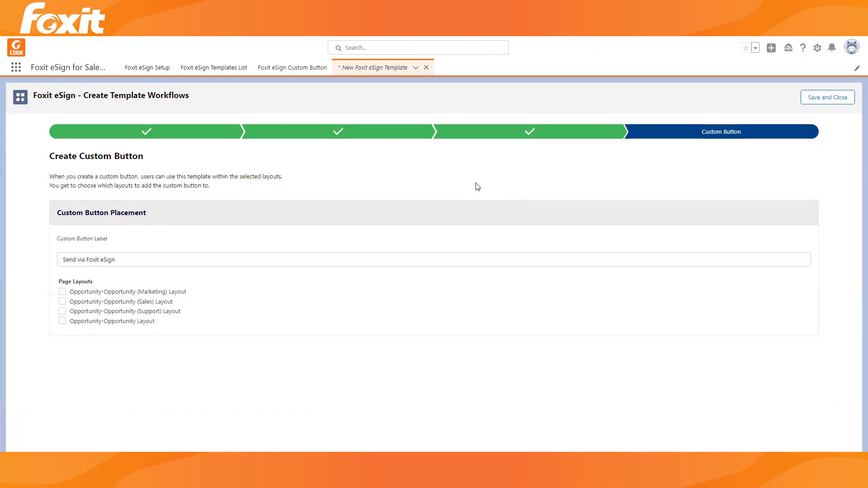
click(137, 260)
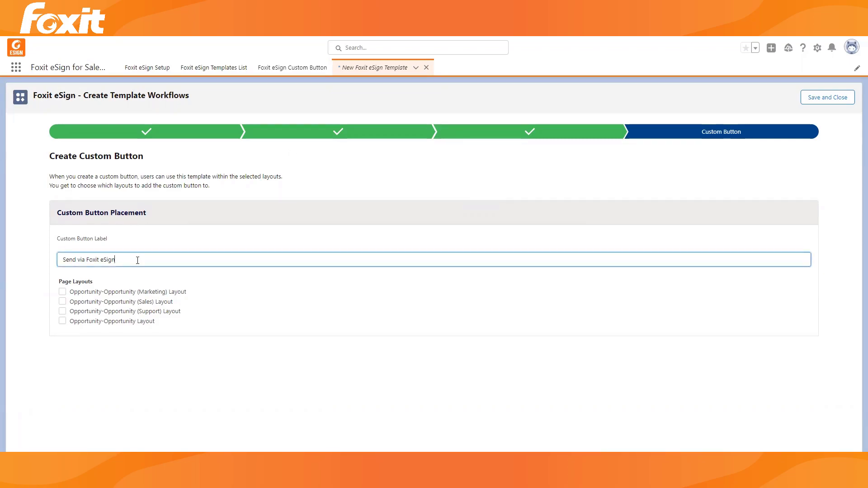
drag(137, 261, 113, 259)
click(63, 321)
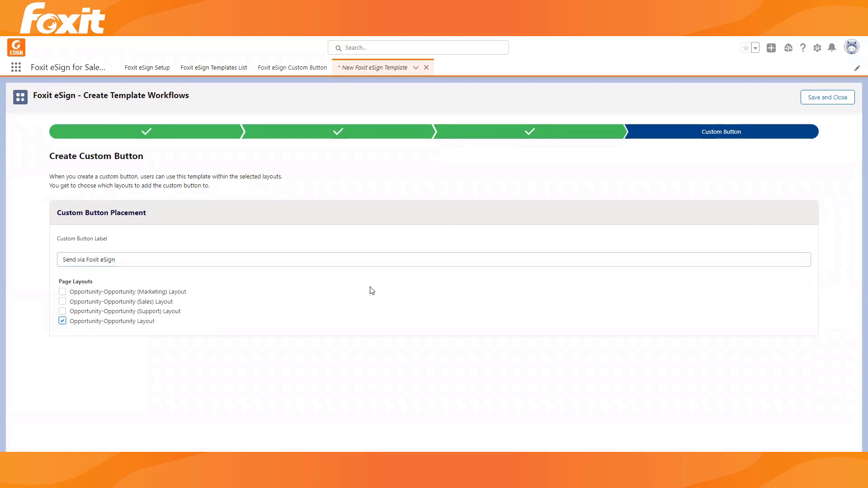
click(825, 100)
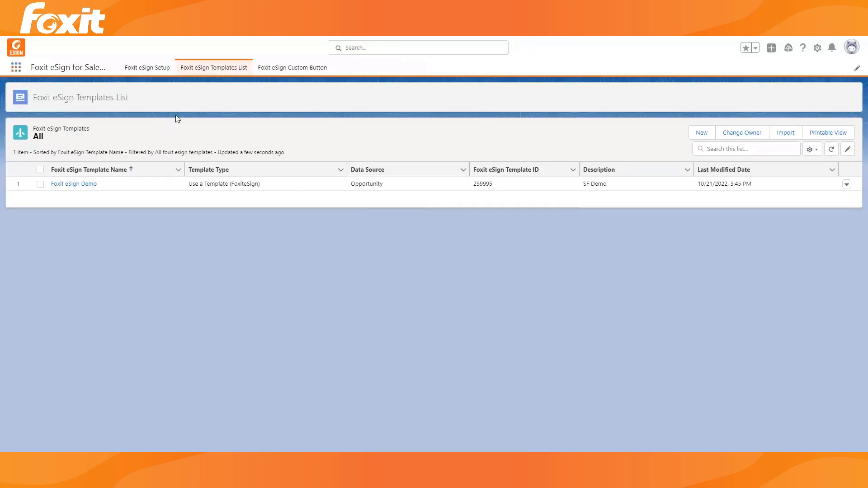
Find Opportunities among the Salesforce items and open the recently viewed opportunity record.
click(15, 69)
text(oppo)
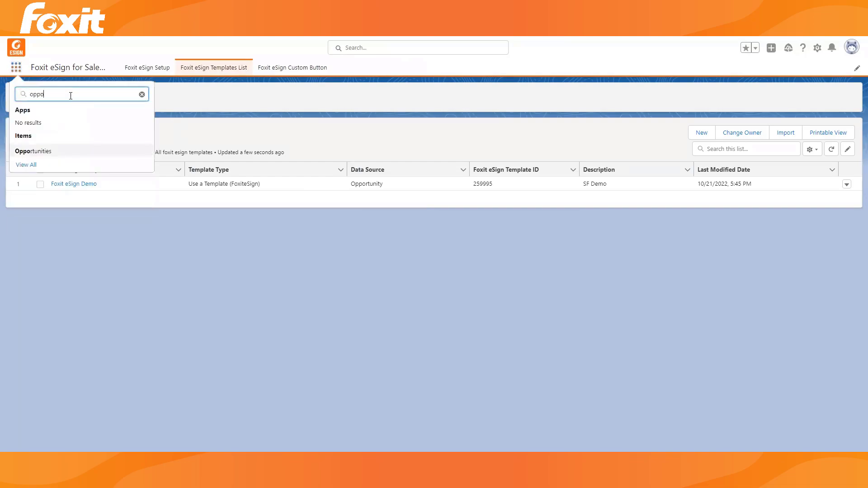
click(51, 150)
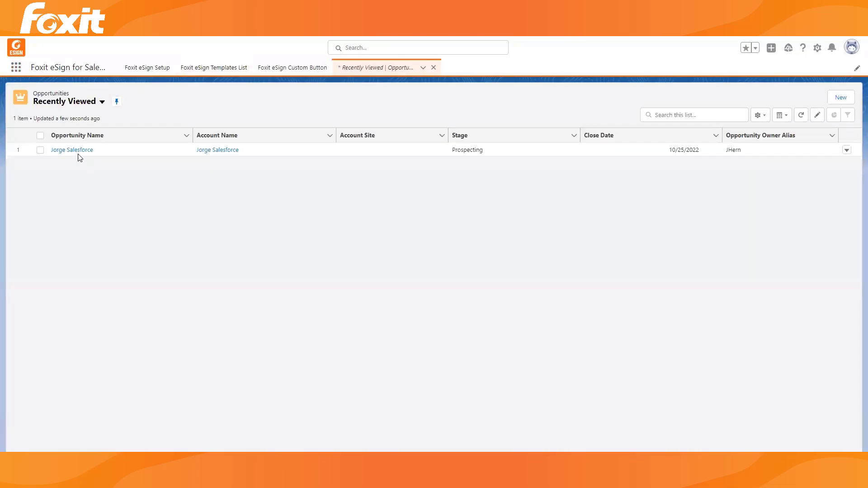
click(74, 151)
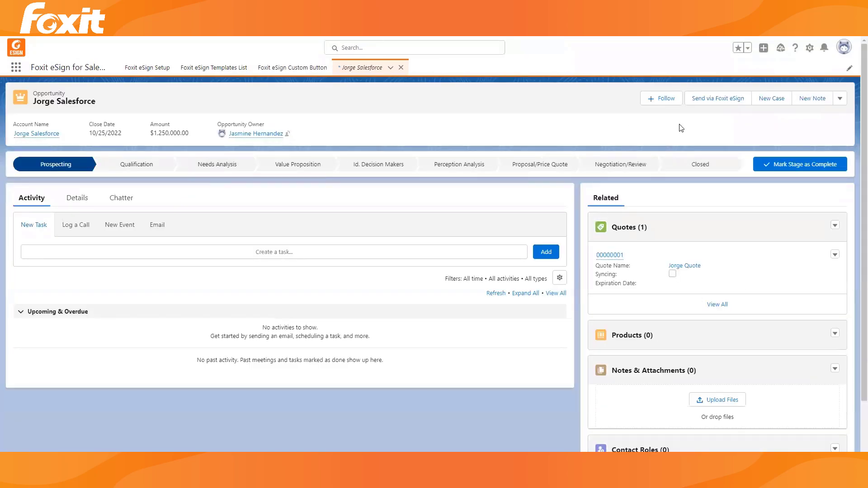
Start sending the opportunity through Send via Foxit eSign, using the Foxit eSign Demo template.
click(714, 103)
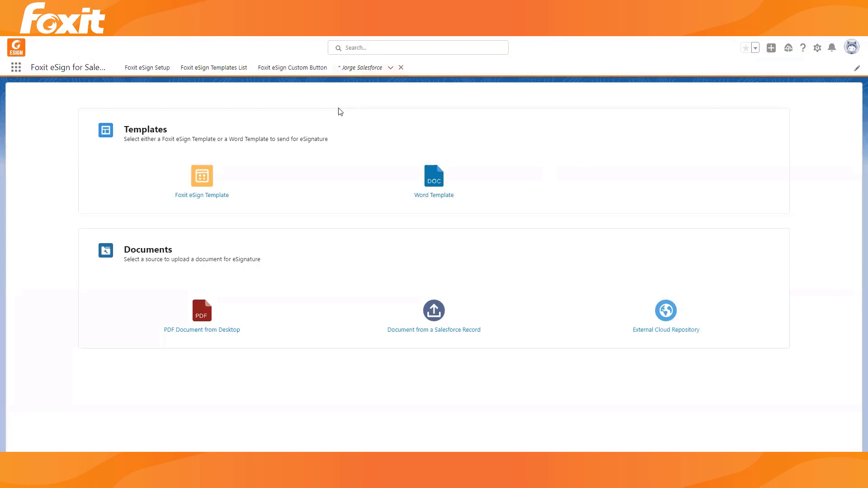
click(203, 200)
click(801, 170)
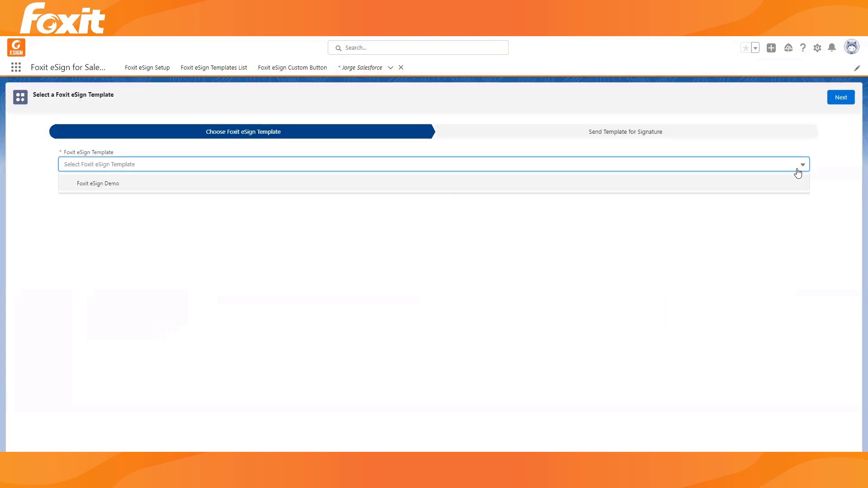
click(754, 188)
click(842, 99)
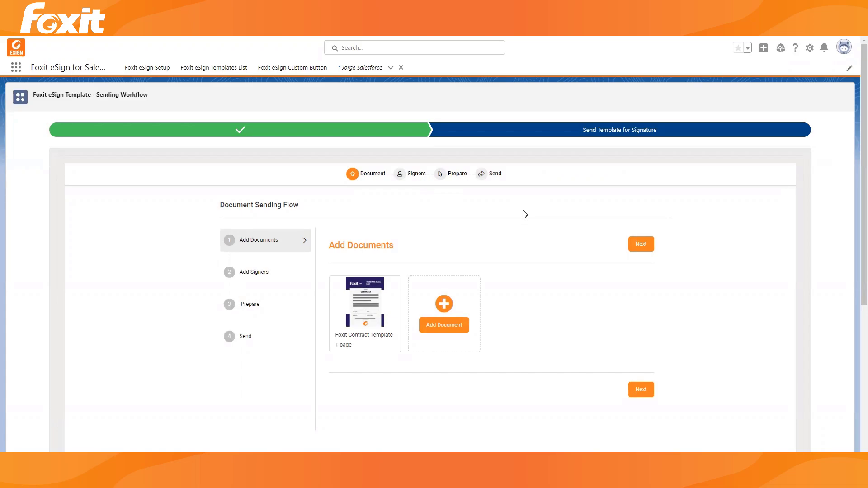
Keep the Foxit Contract Template document, add the existing contact as signer, and save the signers to proceed to preparation.
click(640, 246)
click(488, 343)
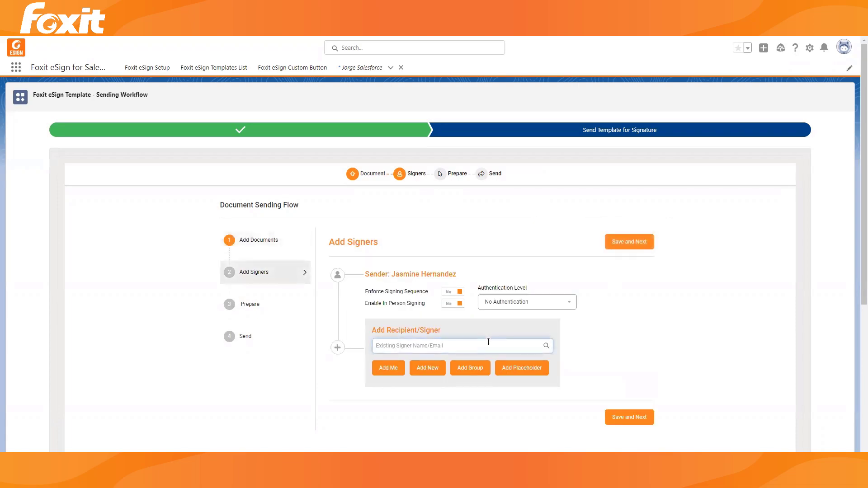
text(jorge)
click(466, 369)
click(631, 244)
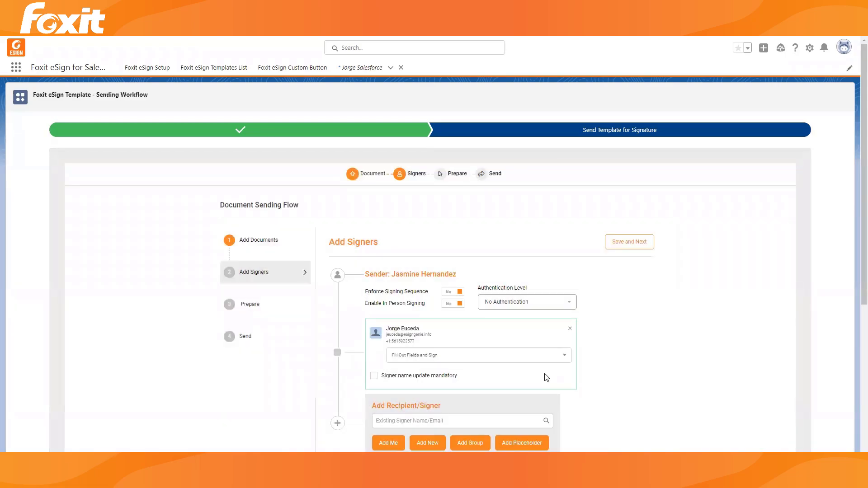
Examine the merged fields on the prepared contract and view the Account Name field's properties.
scroll(550, 362, down, 2)
scroll(550, 362, down, 2)
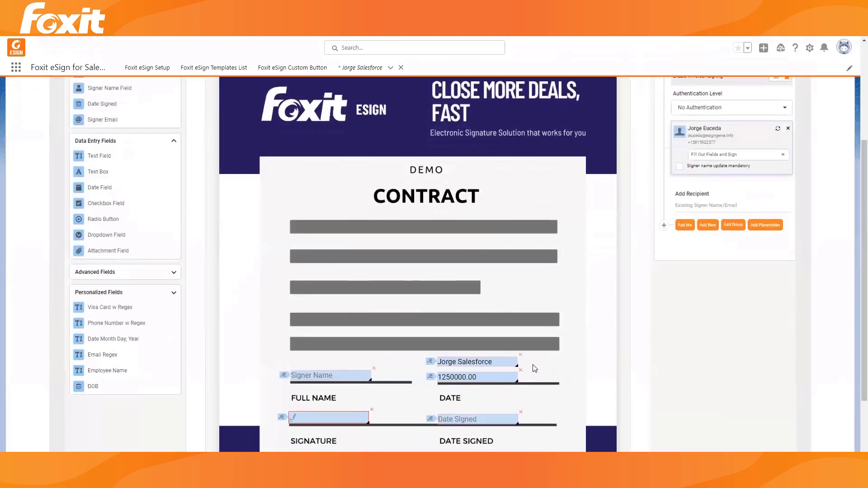
click(495, 369)
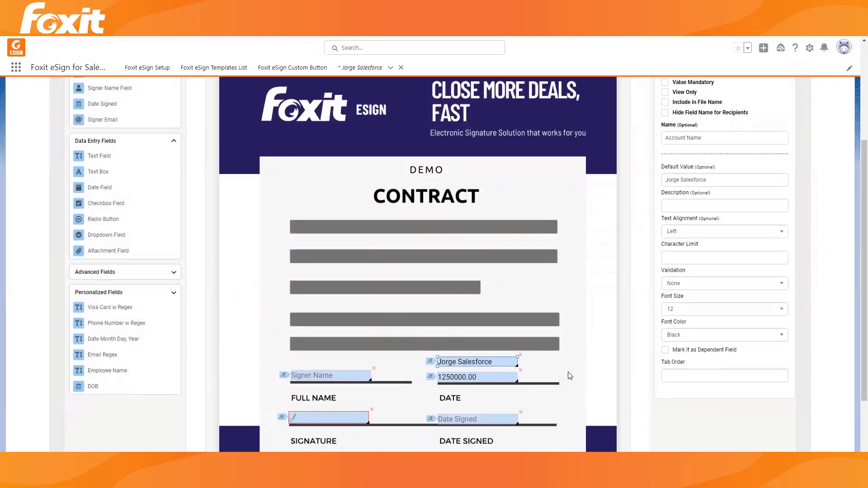
scroll(560, 384, up, 1)
scroll(558, 383, up, 2)
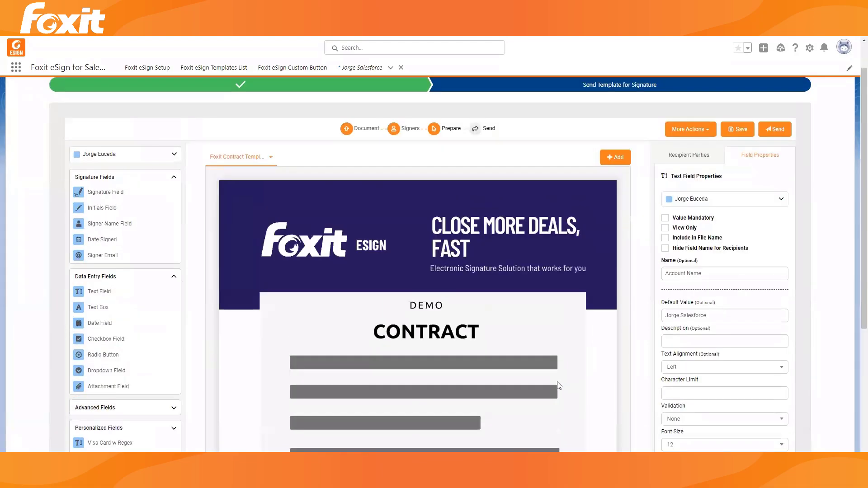
scroll(554, 385, down, 1)
Send the prepared contract for signature with the Default Foxit eSign Email template.
scroll(550, 386, up, 1)
scroll(733, 157, up, 1)
click(770, 176)
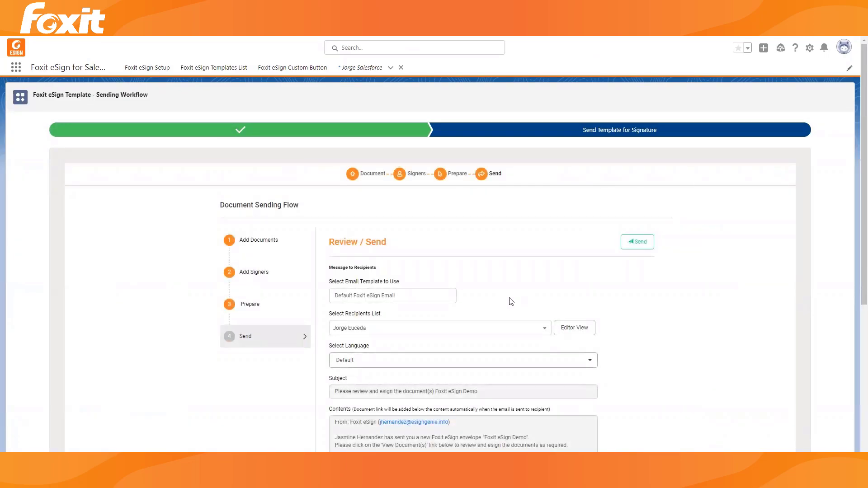
click(636, 244)
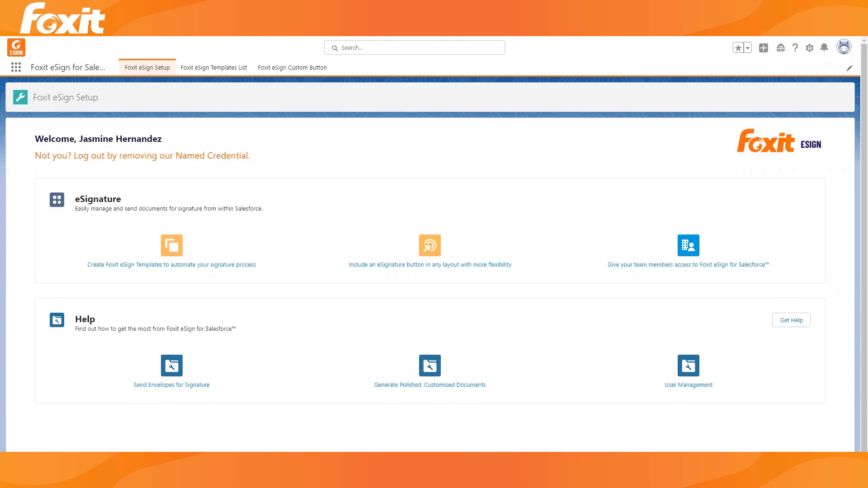
Start a new Document from Word template named "Quote" with the description "Generate Quote".
click(177, 269)
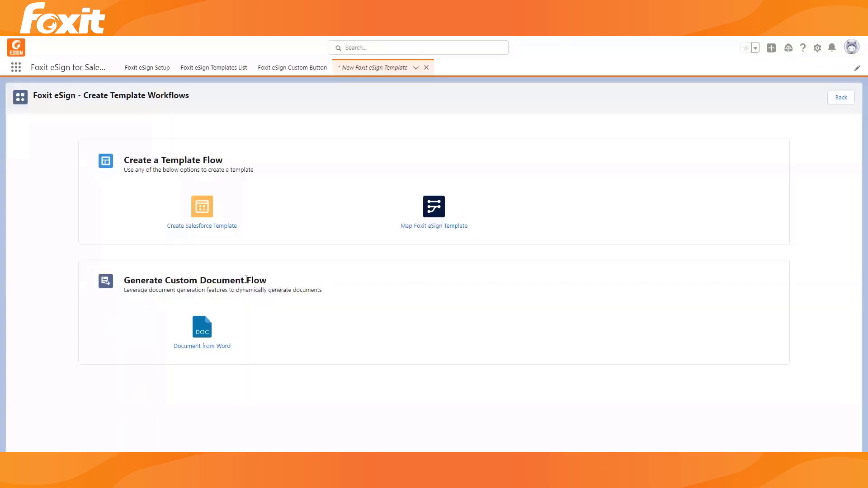
click(204, 353)
click(82, 166)
text(Quote)
key(Tab)
text(Generate Quote)
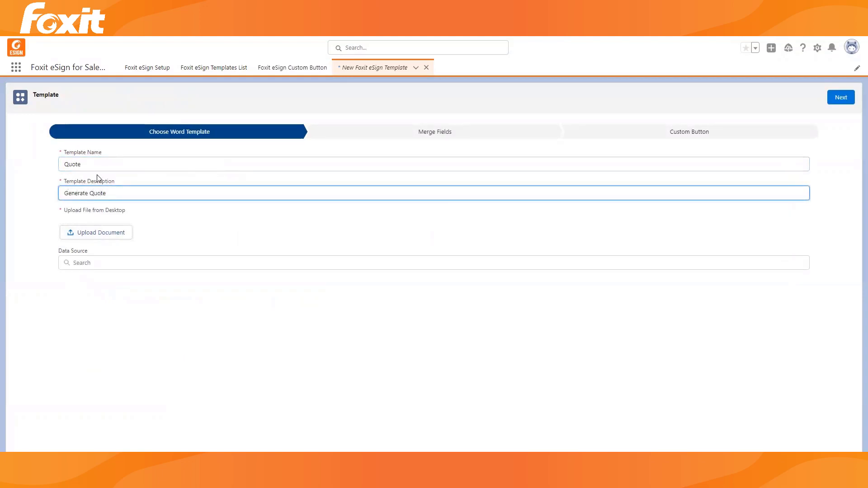
Upload Demo Order-Processing-Quote-Foxit v1.docx, set Quote as the data source, and proceed to the merge fields.
click(97, 232)
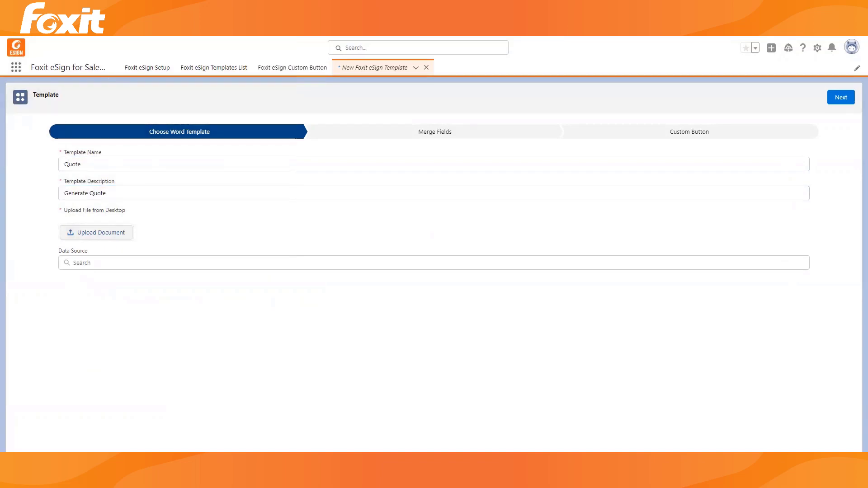
click(136, 270)
text(Quote)
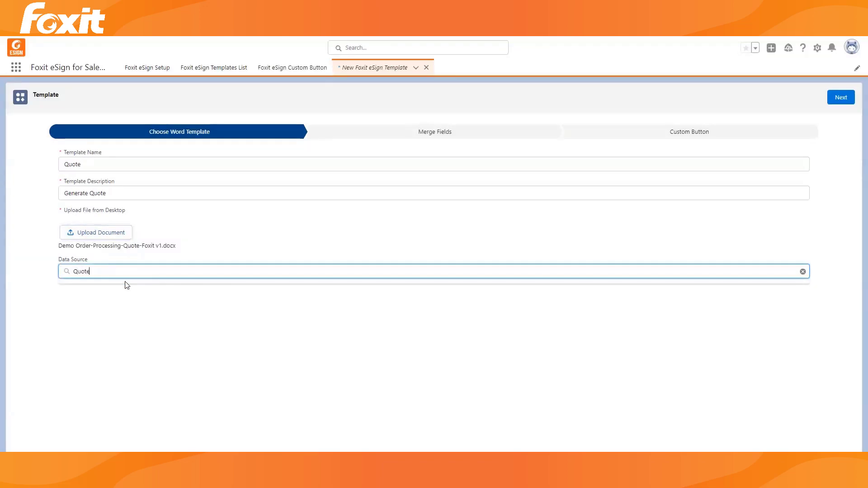
click(112, 310)
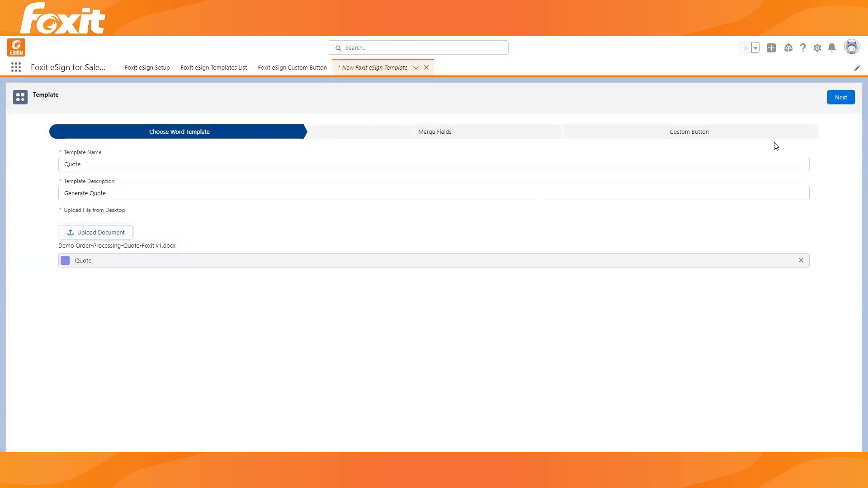
click(839, 99)
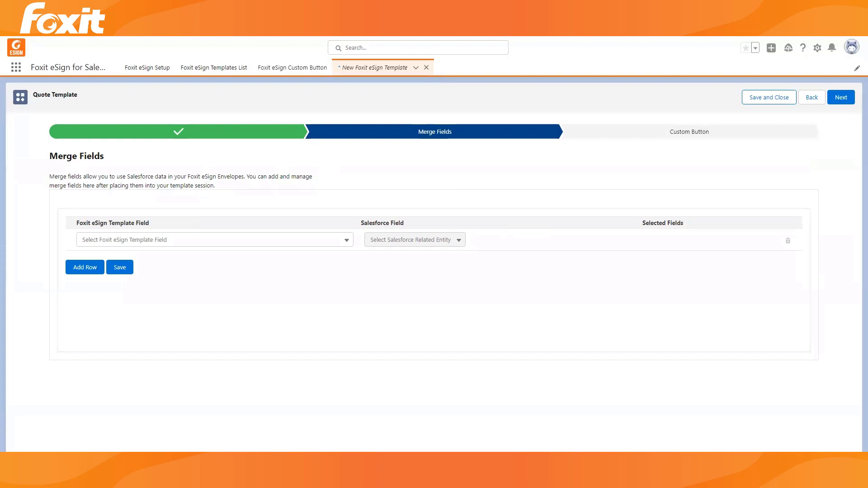
Switch to Word and examine the merge tags and line-item table in Order-Processing-Quote-Foxit v1.docx, then return to Salesforce.
key(alt+Tab)
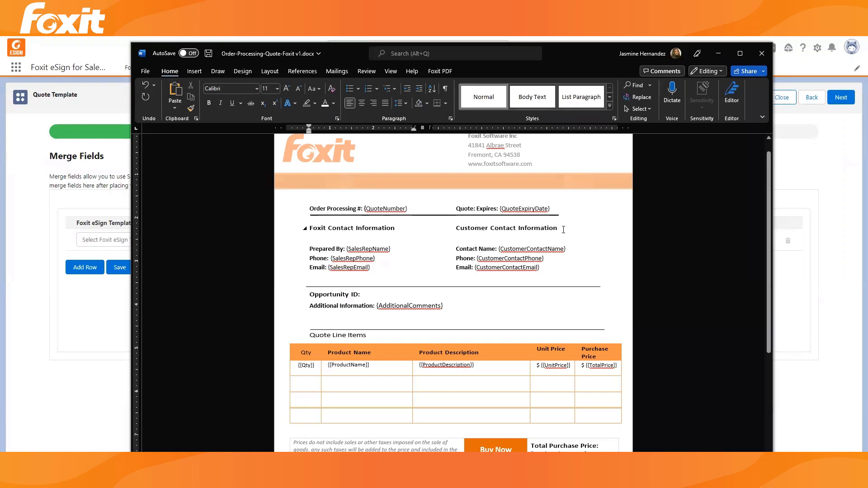
click(364, 210)
click(358, 365)
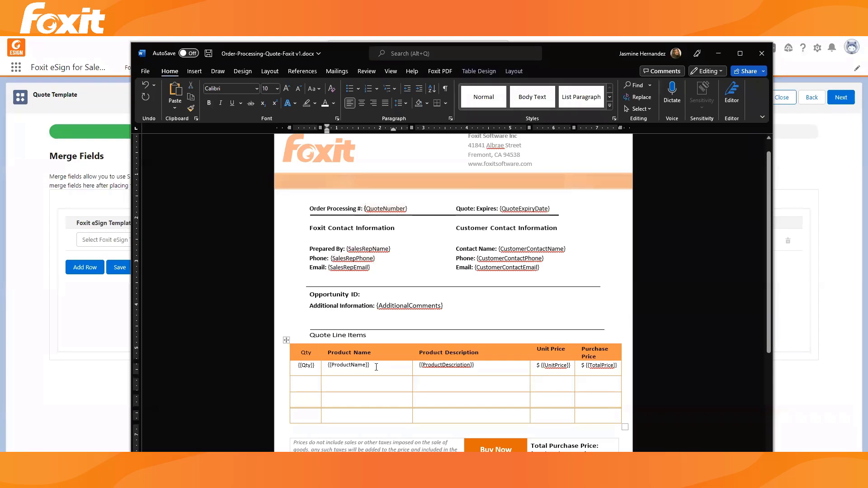
triple_click(377, 367)
click(380, 367)
click(106, 323)
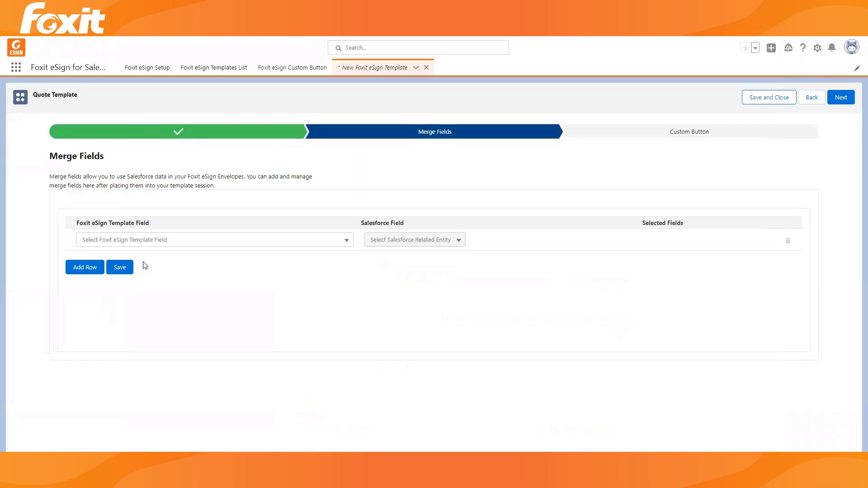
Map the Qty - Table1 template field to the Quantity field of QuoteLineItems (child).
click(191, 244)
click(168, 258)
click(341, 240)
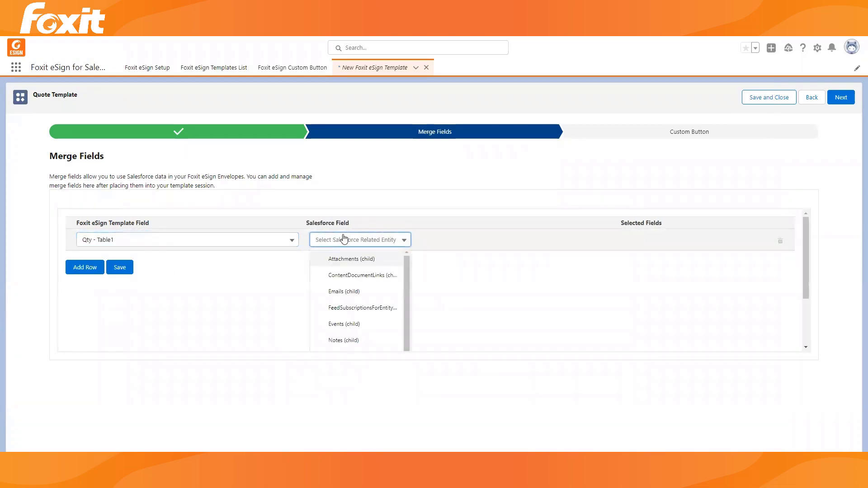
scroll(401, 309, down, 1)
scroll(401, 309, down, 2)
click(378, 294)
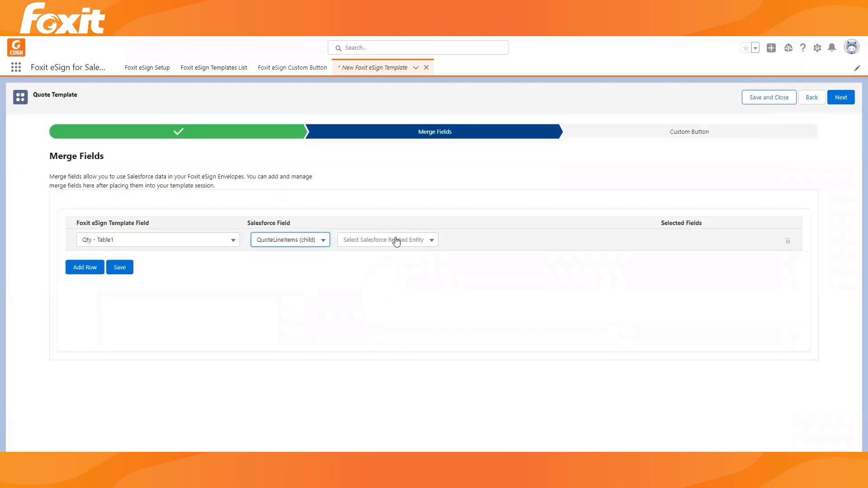
click(397, 241)
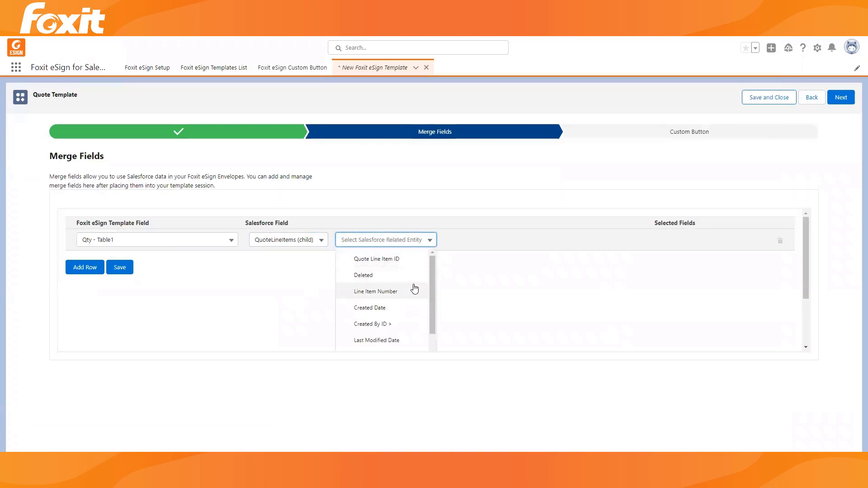
scroll(414, 290, down, 5)
click(375, 296)
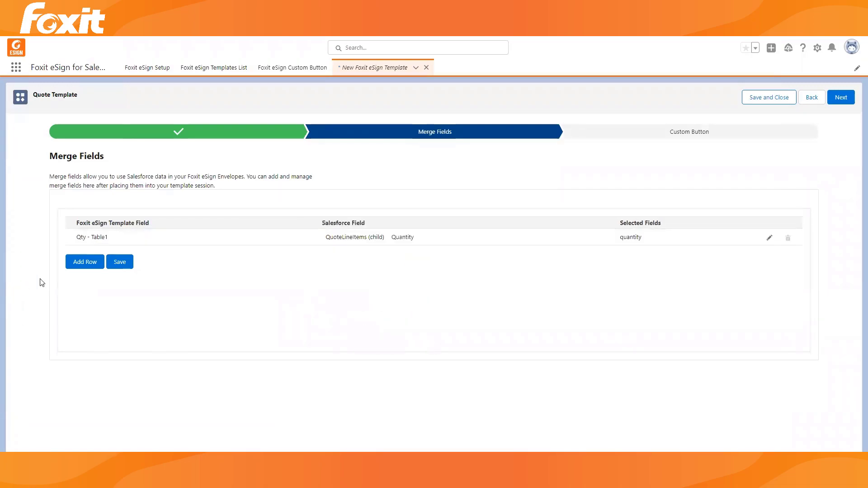
Add merge rows for the remaining quote template fields and save the mappings.
click(75, 267)
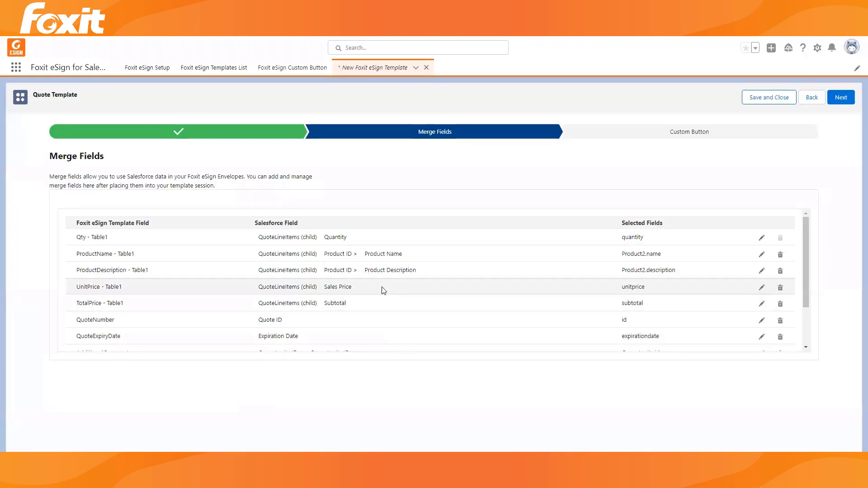
scroll(398, 293, down, 3)
click(119, 337)
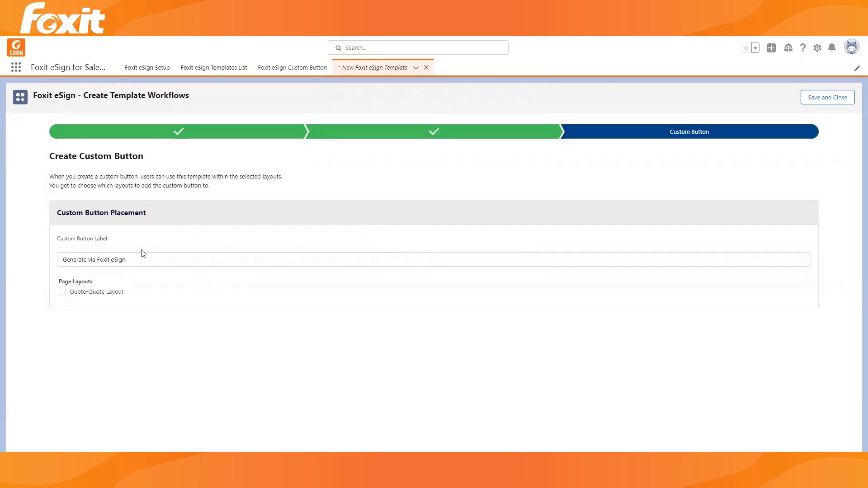
Add the custom button labelled "Generate via Foxit eSign" to the Quote-Quote Layout, then save and close the template.
click(62, 292)
click(827, 97)
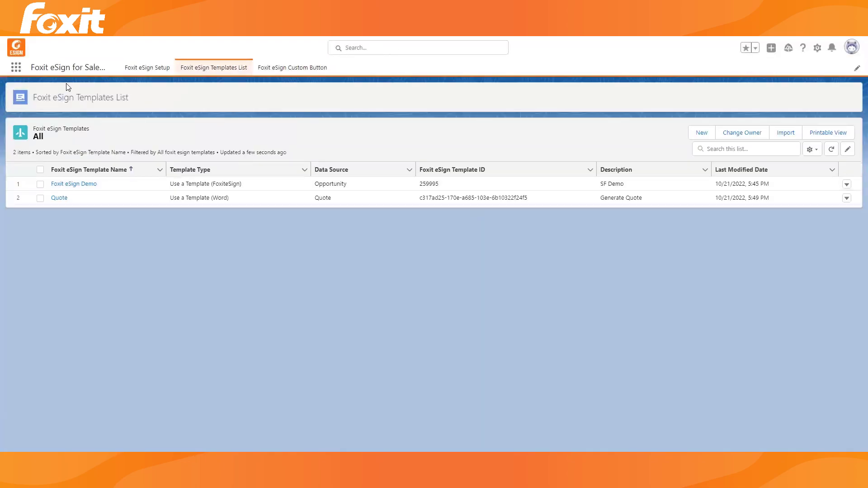
Find Quotes among the Salesforce items and open the existing quote record.
click(16, 68)
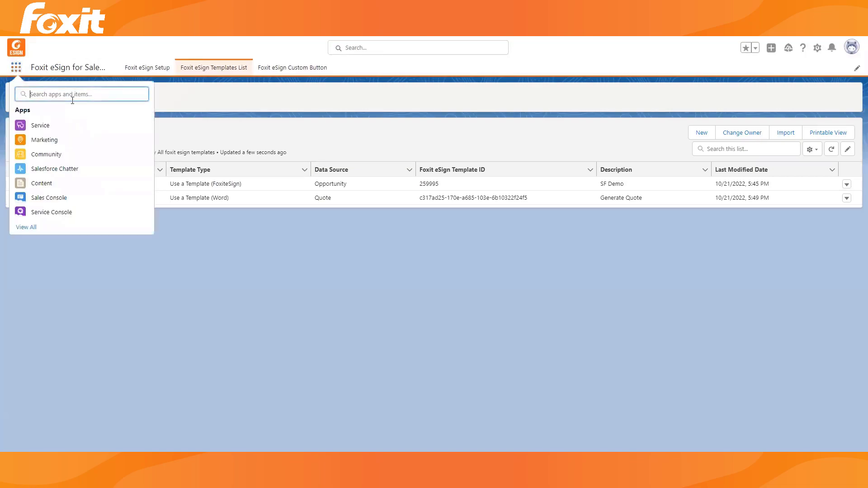
text(quote)
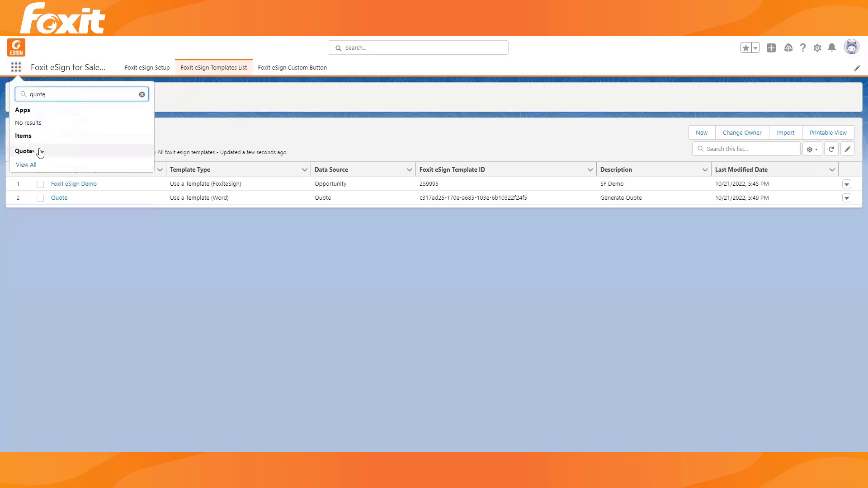
click(89, 151)
click(70, 151)
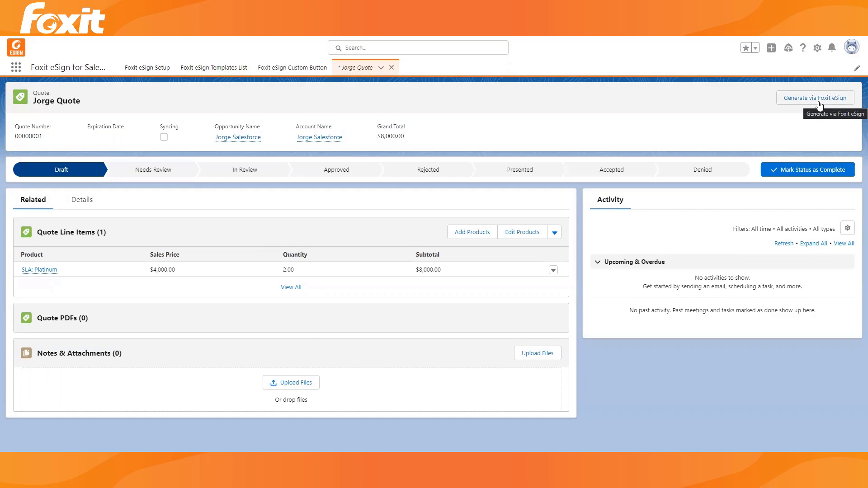
Generate a document from the quote record with the Quote template and preview the attached generatedQuote.pdf.
click(821, 105)
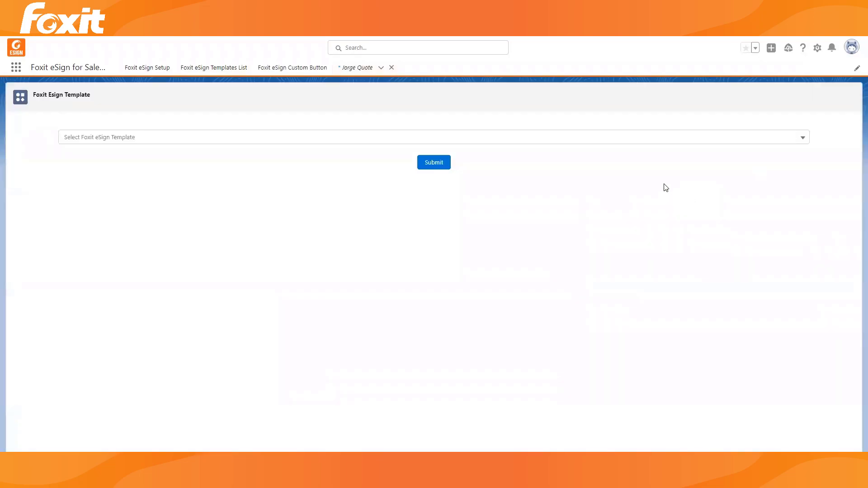
click(789, 138)
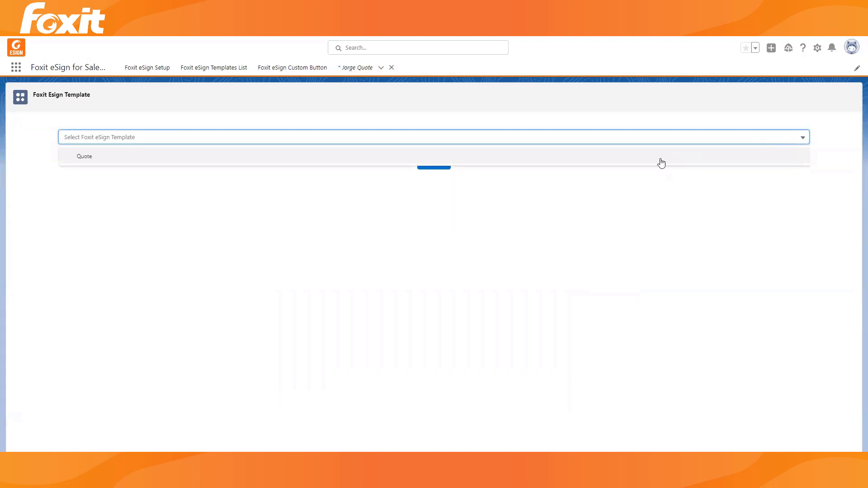
click(660, 161)
click(436, 163)
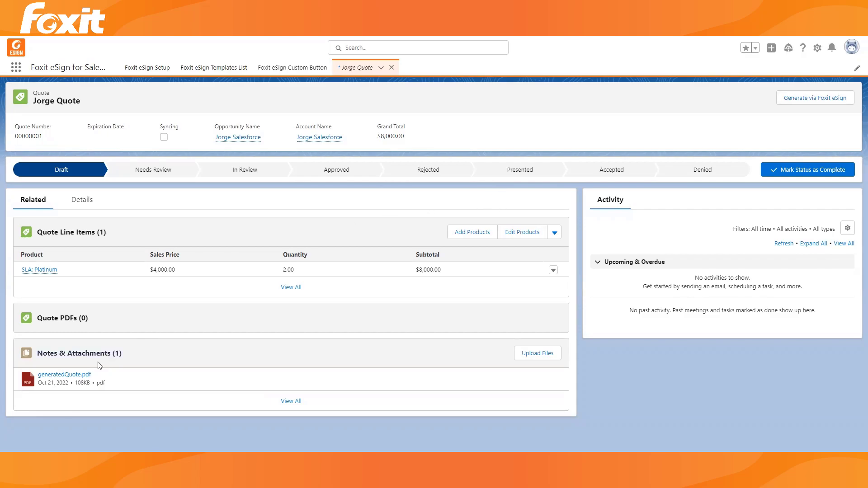
click(89, 373)
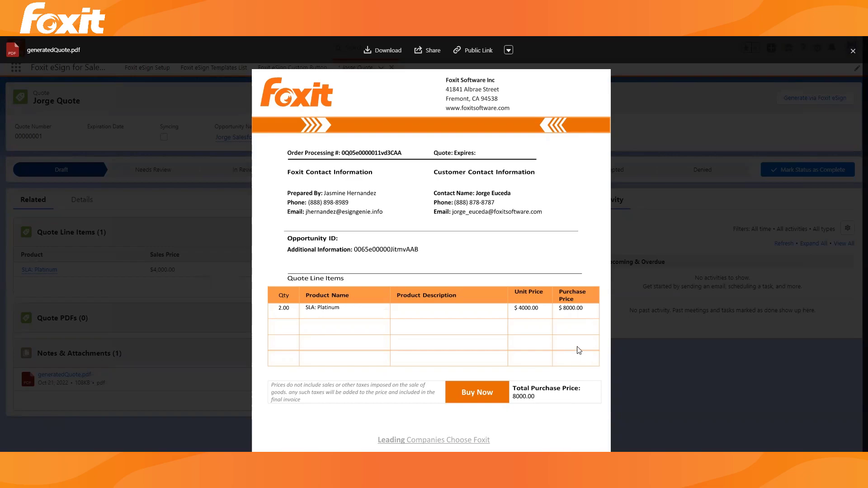
click(682, 381)
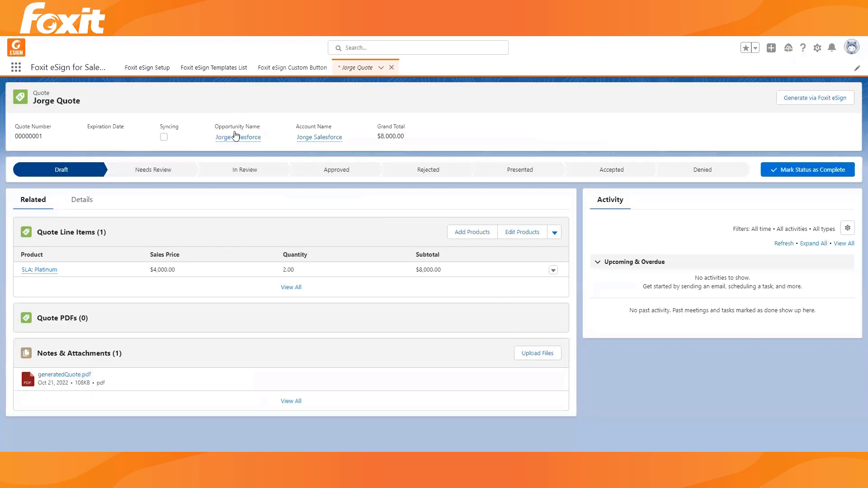
Start creating a flexible eSignature button for page layouts and choose Quote as its data source.
click(144, 69)
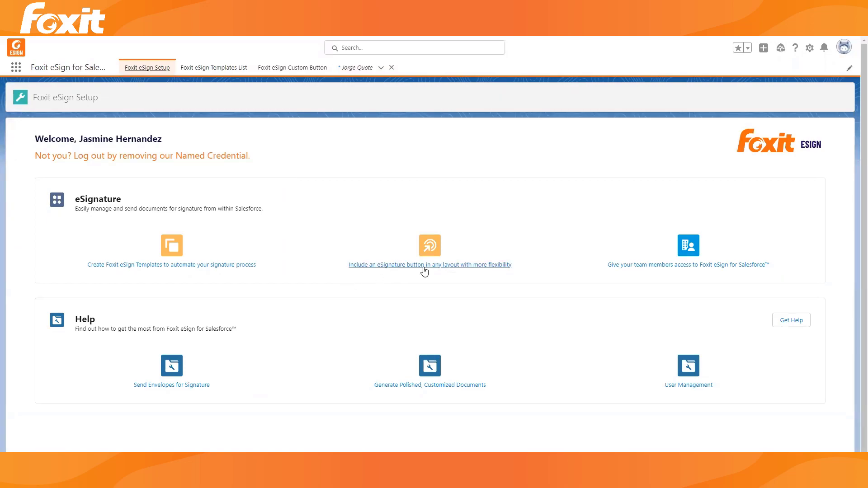
click(427, 269)
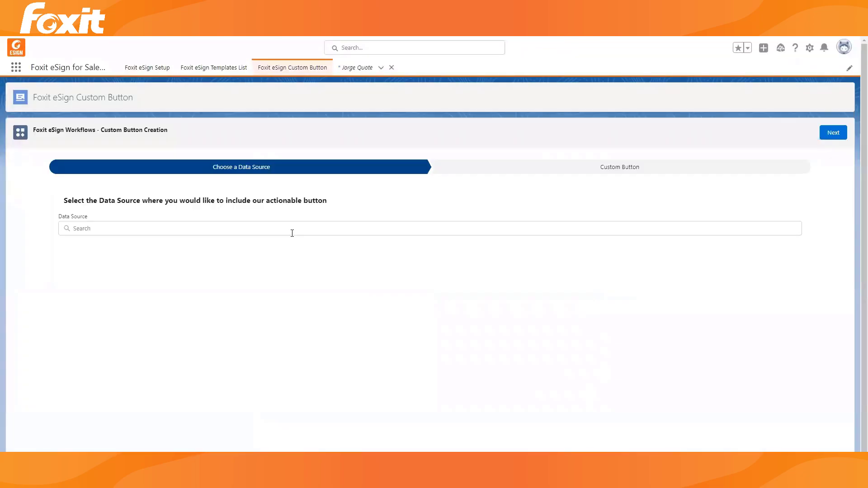
click(293, 232)
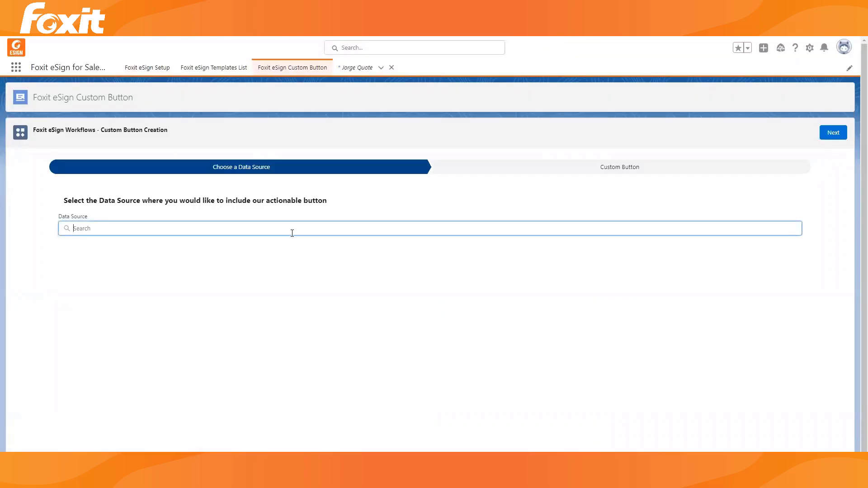
text(quo)
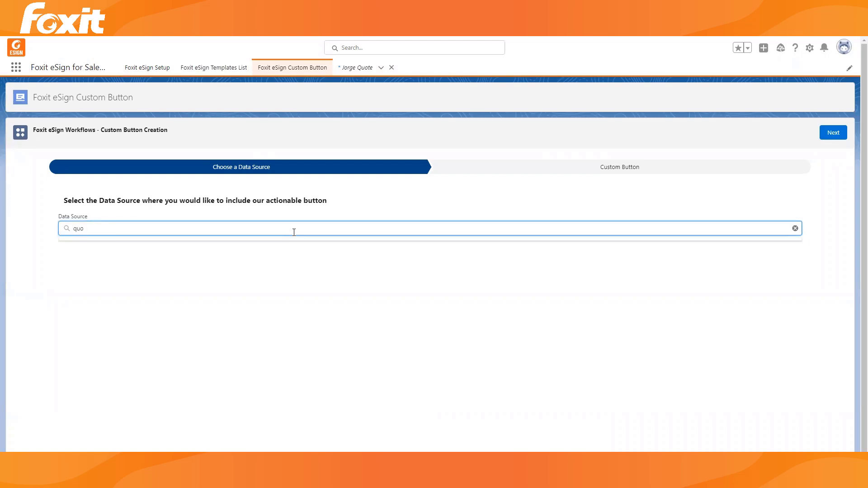
click(120, 268)
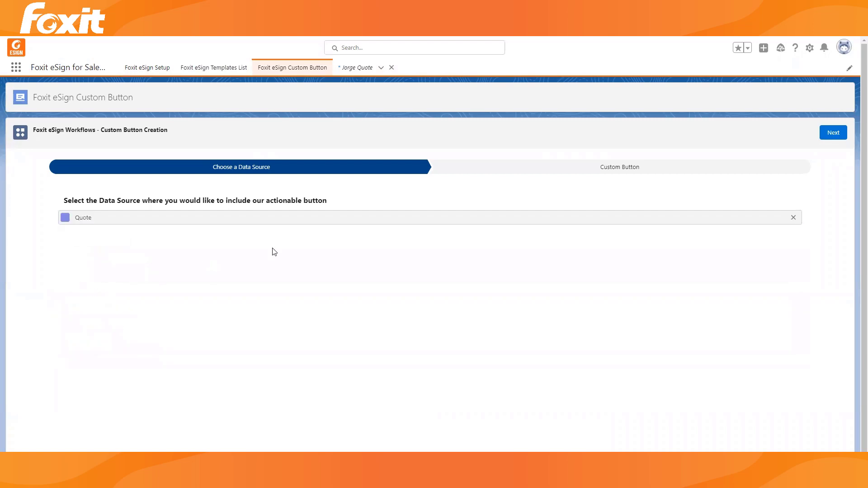
Add the custom button labelled "Send via Foxit eSign" to the Quote-Quote Layout, then save and close.
click(830, 136)
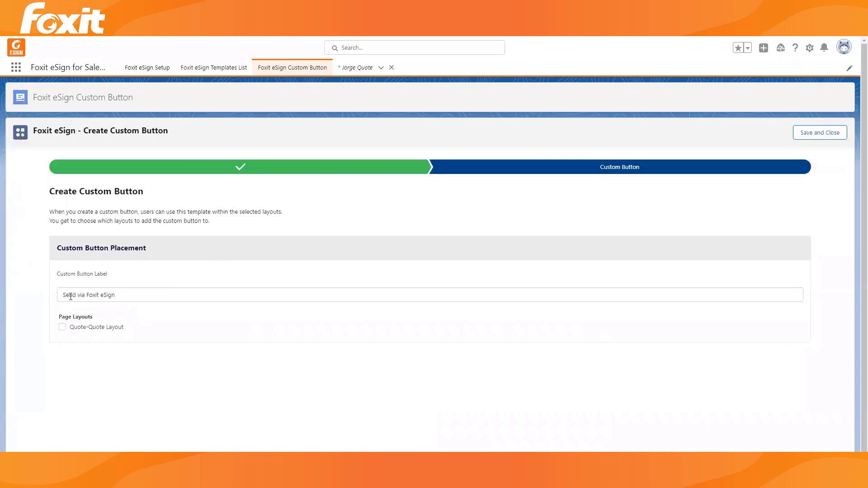
click(62, 327)
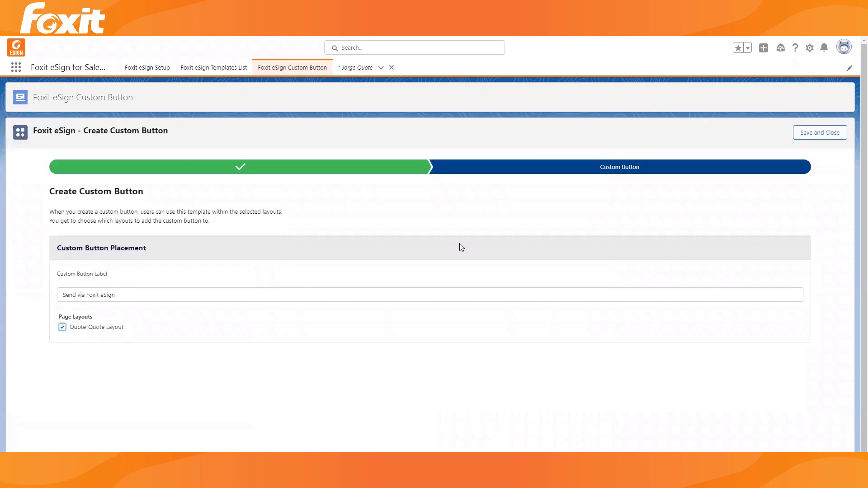
click(823, 134)
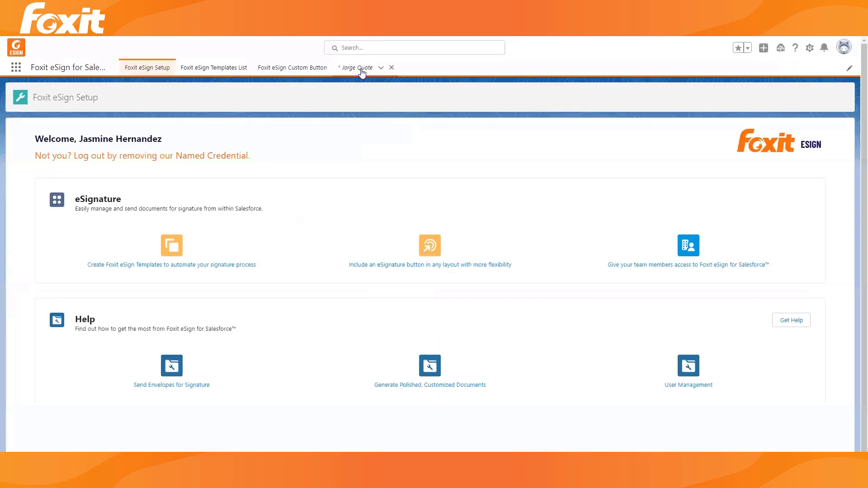
Reopen the existing quote record and start its Send via Foxit eSign action.
click(362, 69)
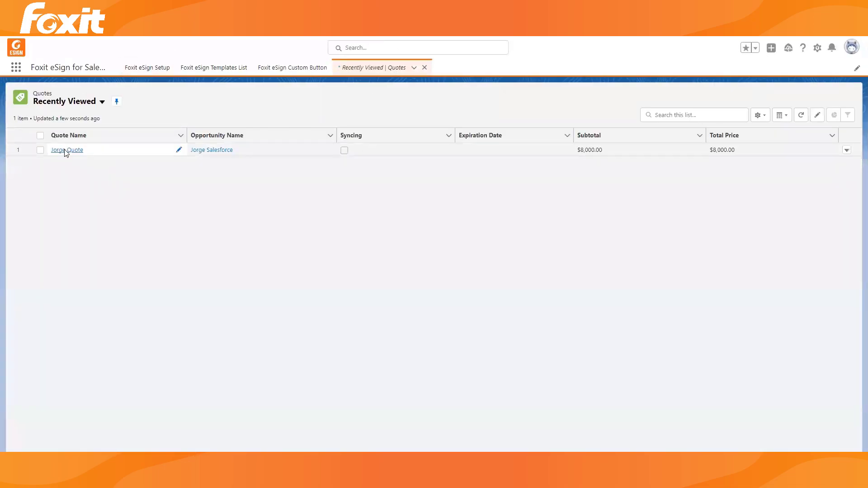
click(64, 150)
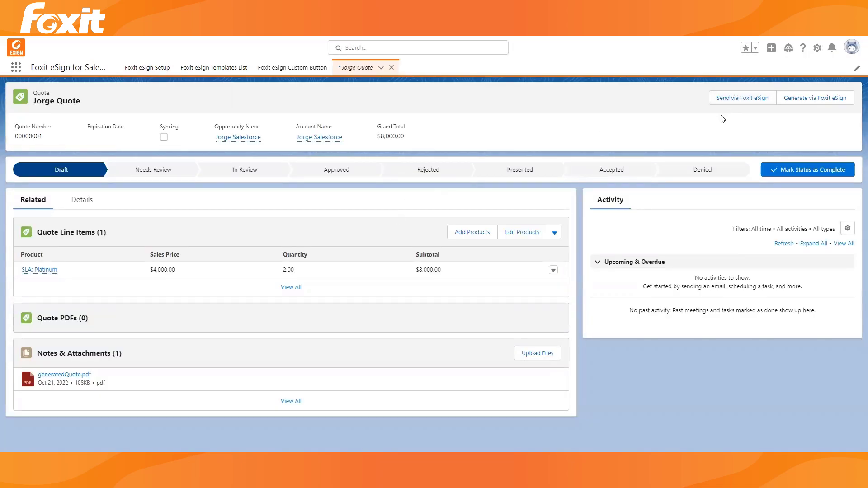
click(742, 100)
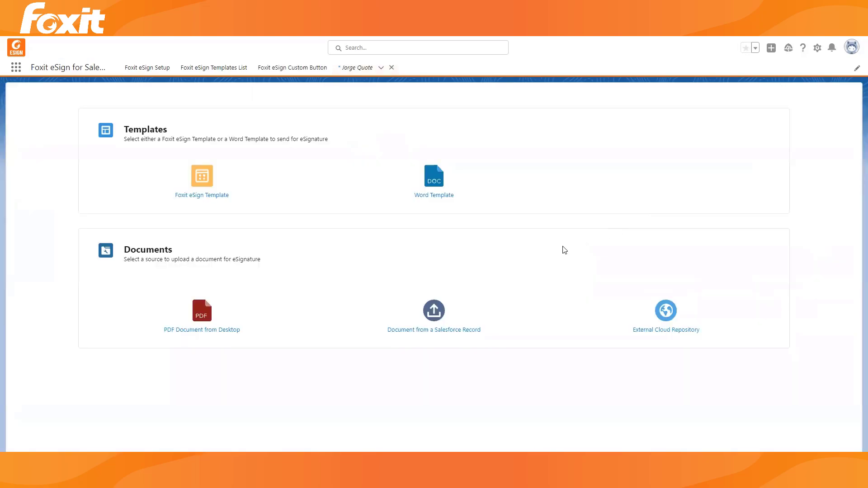
Choose generatedQuote.pdf.pdf from the Salesforce record as the document to send, and proceed with the prefilled signer.
click(434, 333)
click(637, 167)
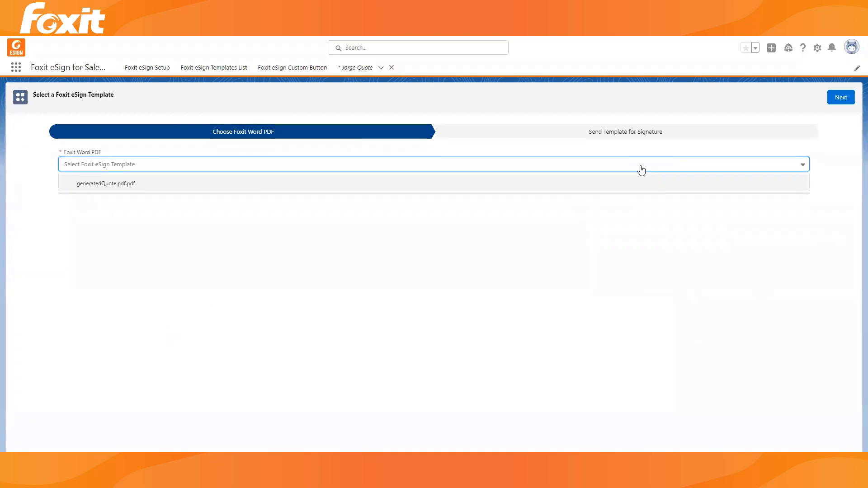
click(249, 188)
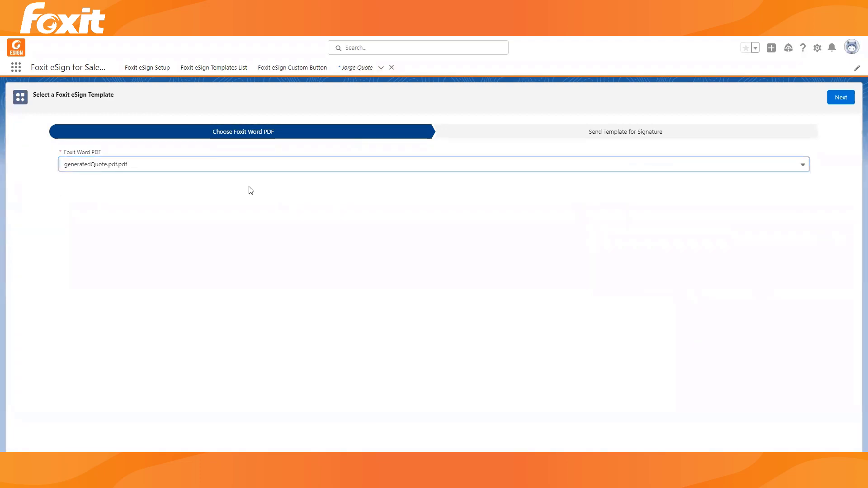
click(841, 98)
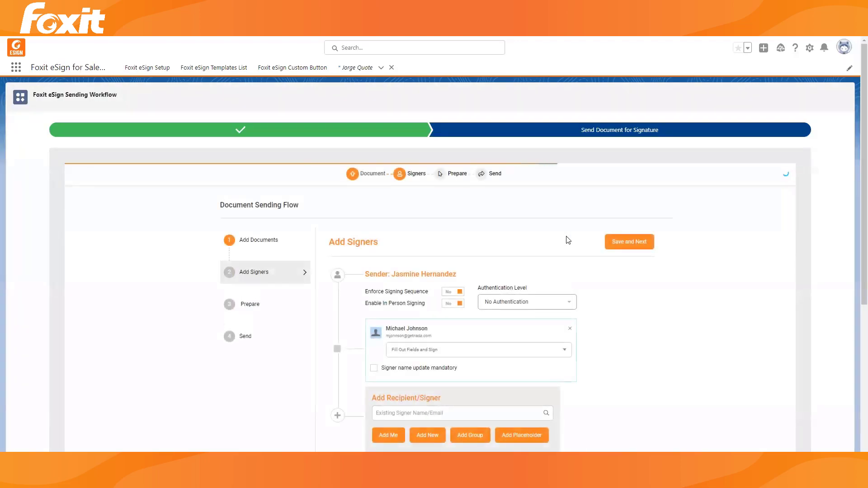
click(633, 243)
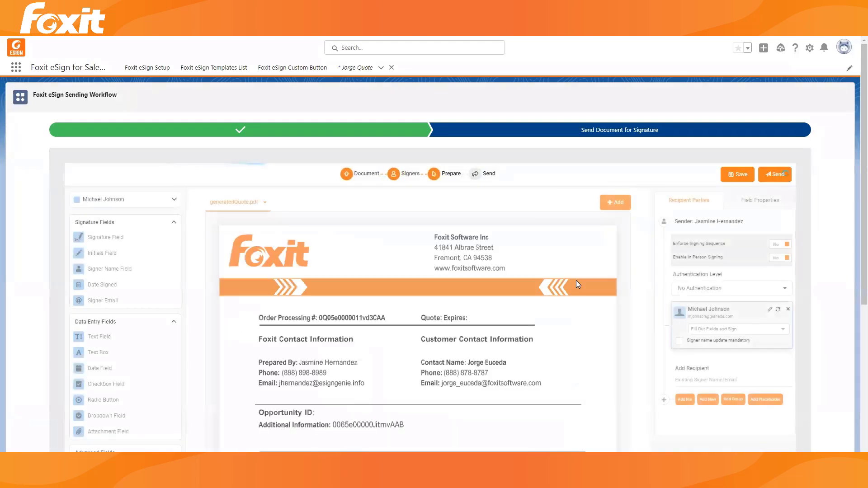
Place a signature field for the signer near the Total Purchase Price, beneath the quote's line items table.
scroll(570, 280, down, 4)
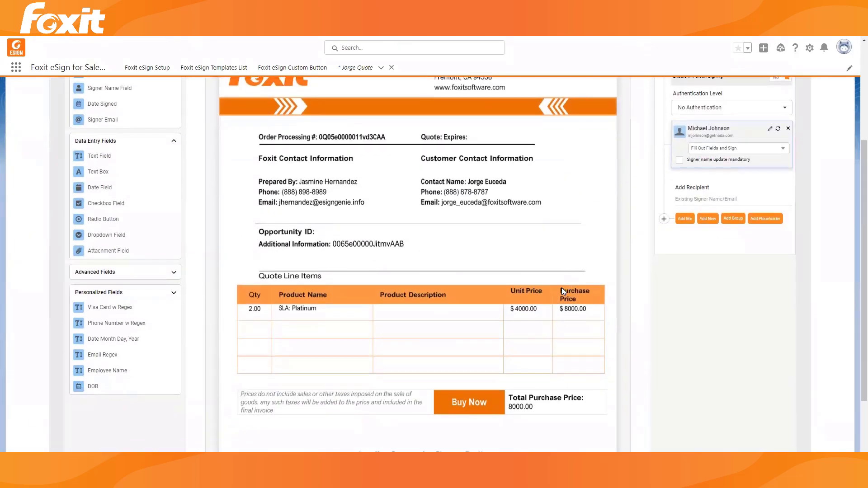
scroll(563, 294, up, 1)
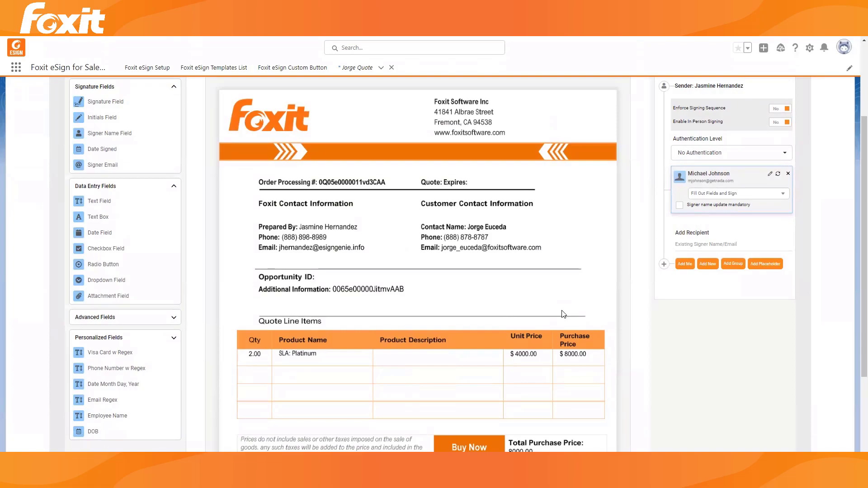
mouse_move(99, 103)
mouse_down()
mouse_move(584, 377)
mouse_move(549, 375)
mouse_up()
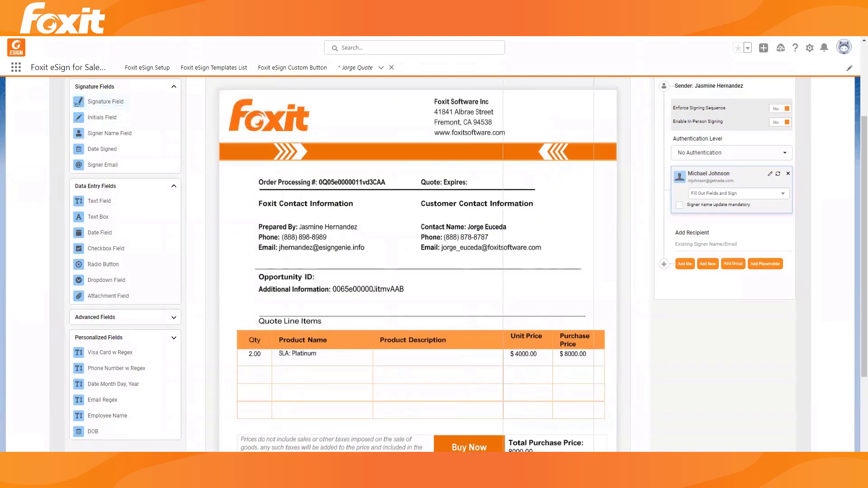
drag(550, 457, 549, 460)
click(586, 427)
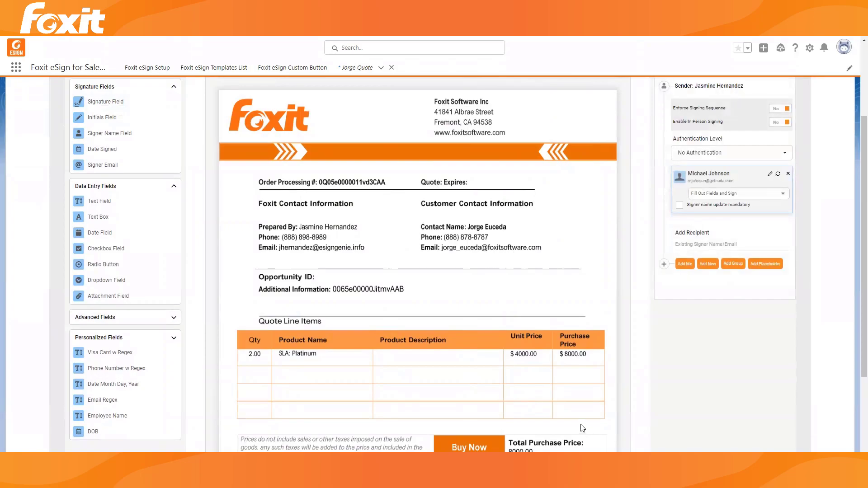
scroll(574, 432, up, 3)
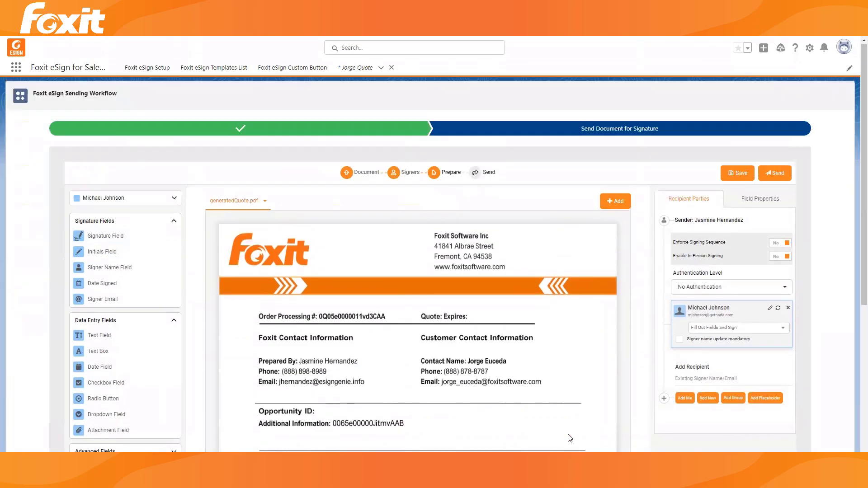
Finish preparing the document and send it for signature with the Default Foxit eSign Email template.
click(775, 175)
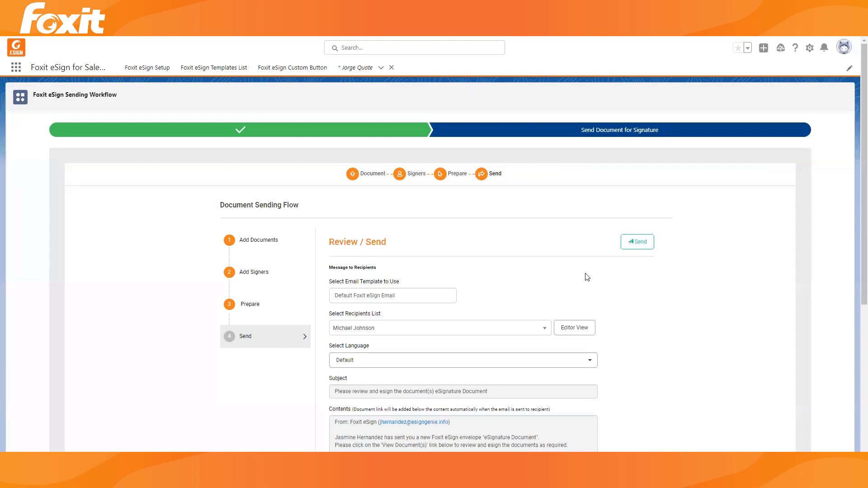
scroll(636, 260, down, 1)
click(639, 198)
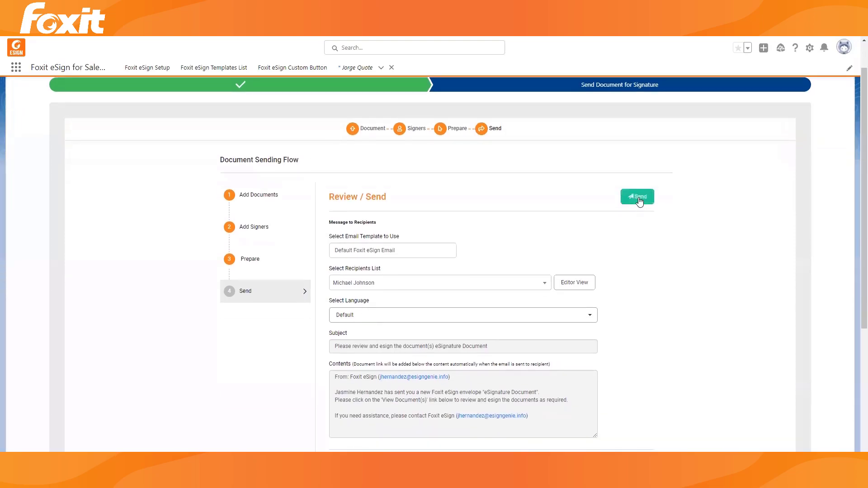